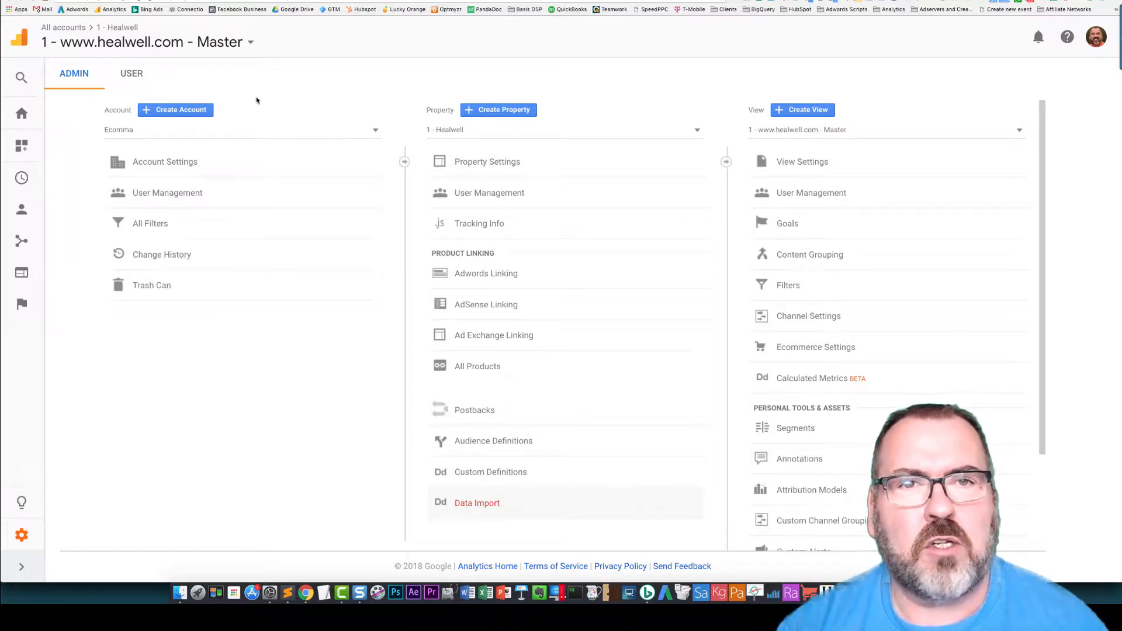
Start a new data set of type Cost Data in the Healwell property's Data Import settings.
click(468, 506)
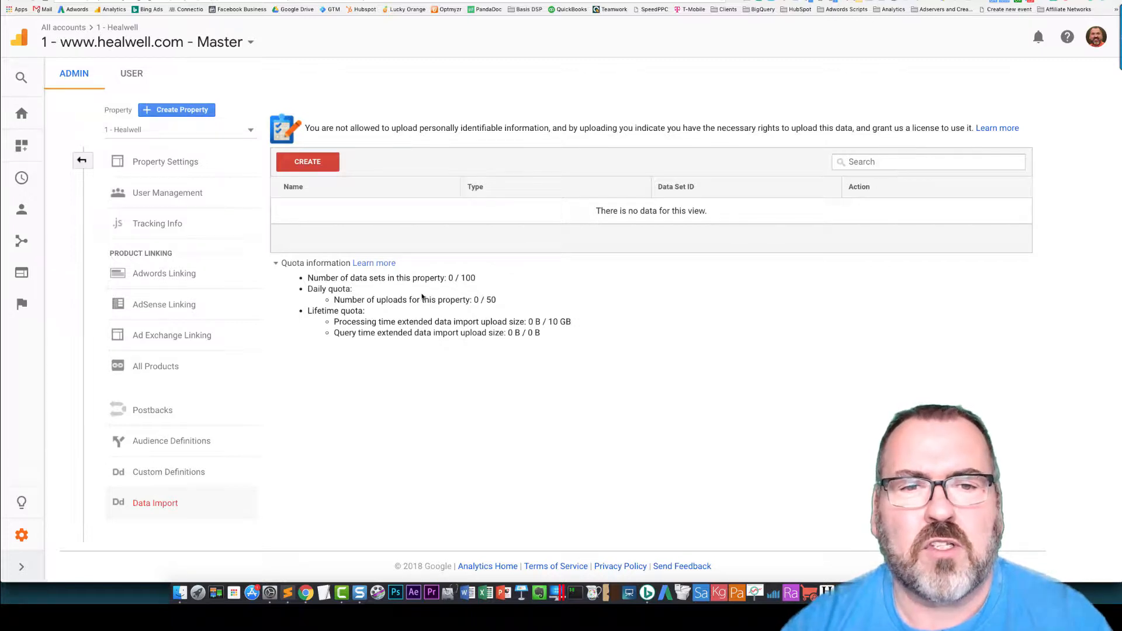
click(304, 162)
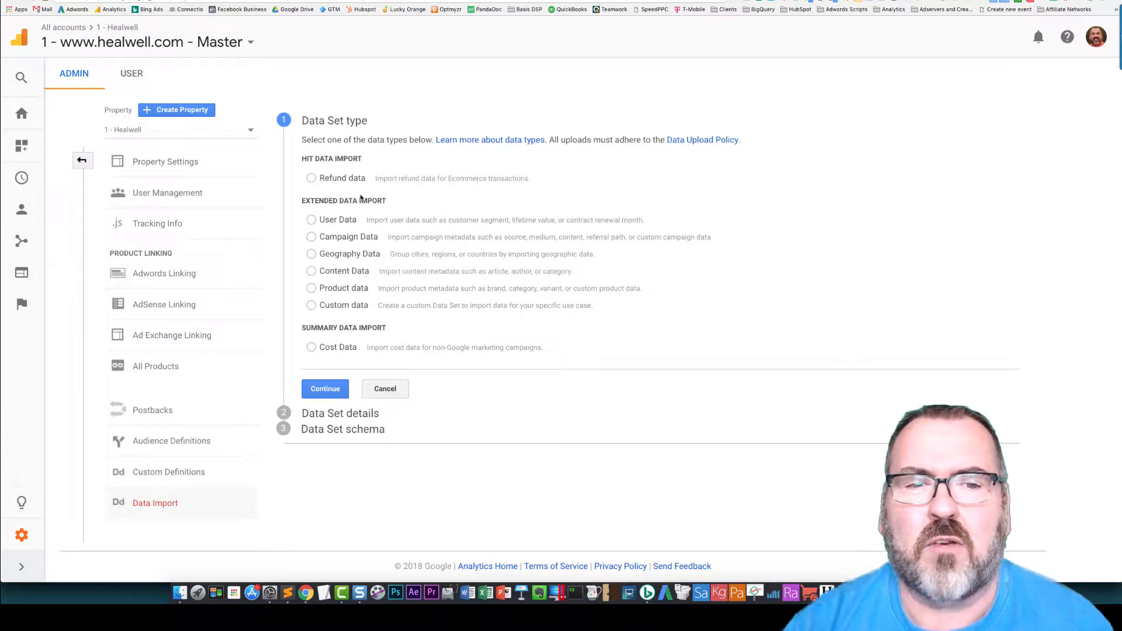
click(311, 347)
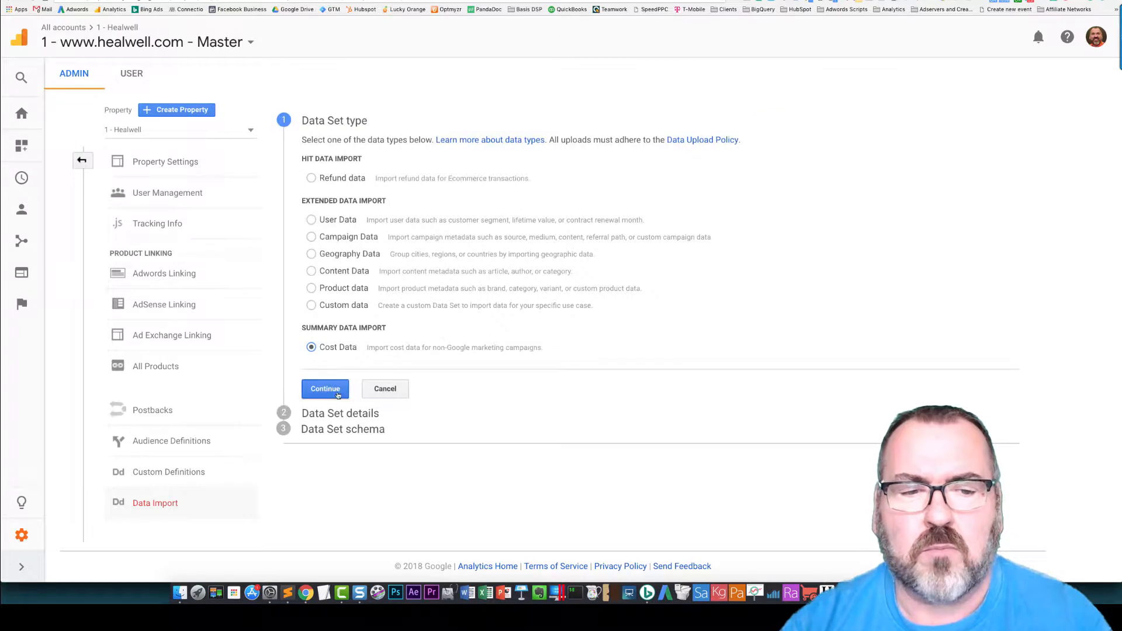
click(337, 395)
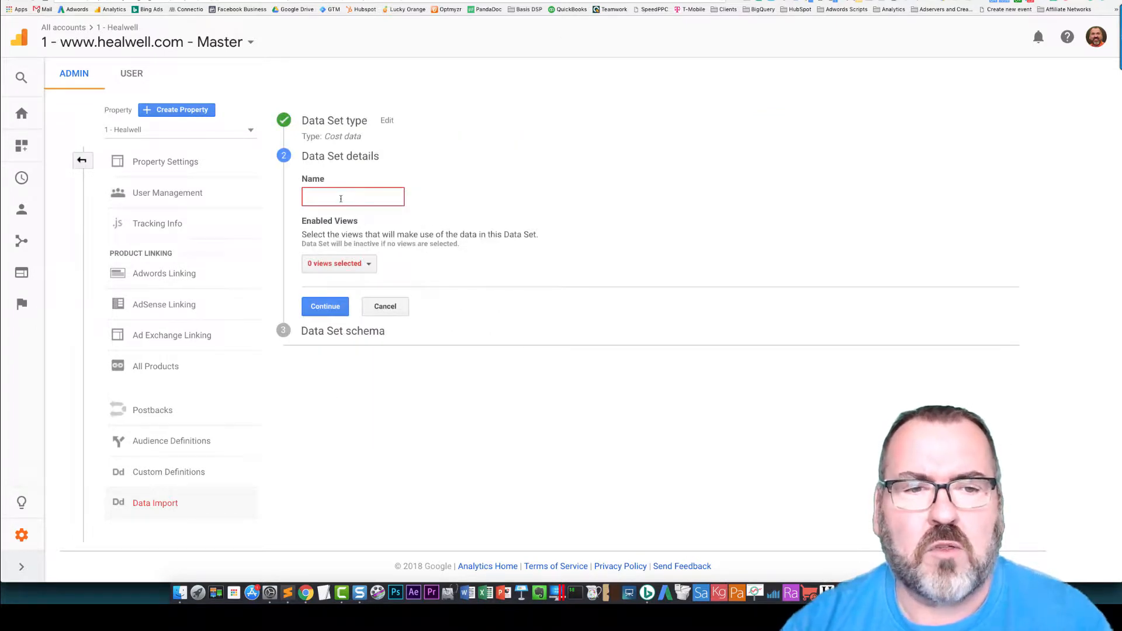
Name the data set Bing Ads and enable it for the healwell.com Master and Test View views.
click(341, 198)
text(Bing Ads)
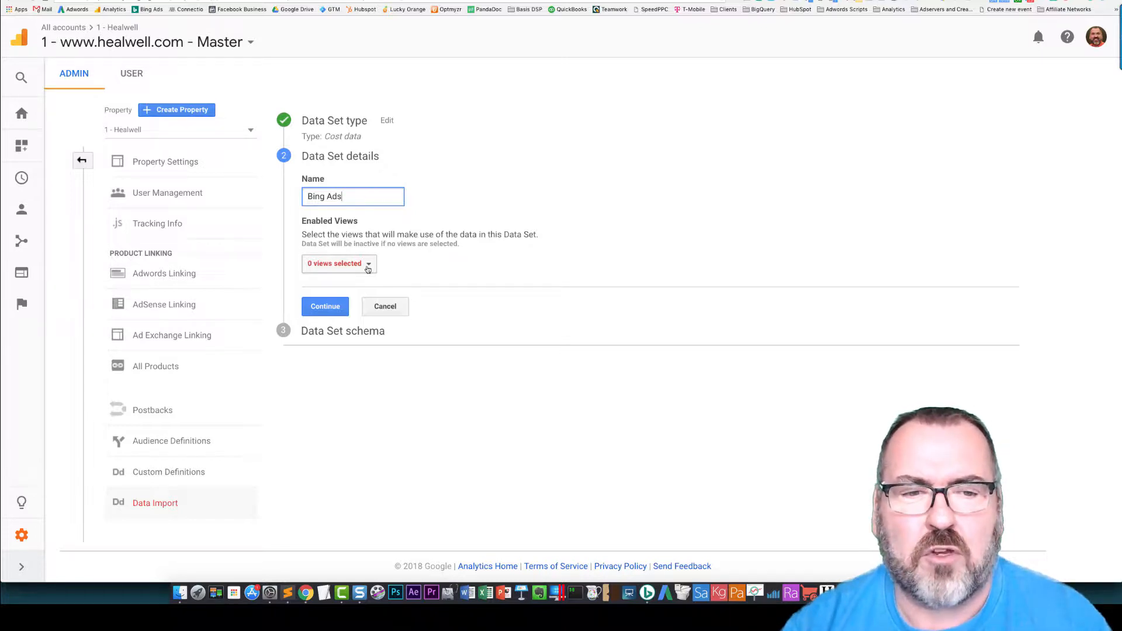
click(367, 266)
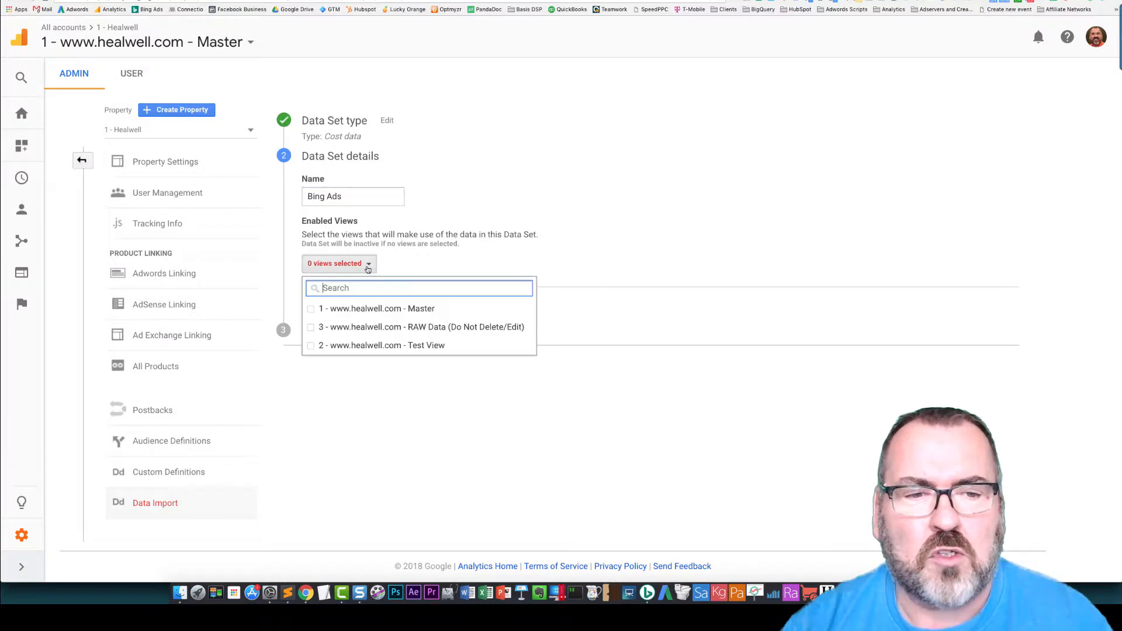
click(311, 310)
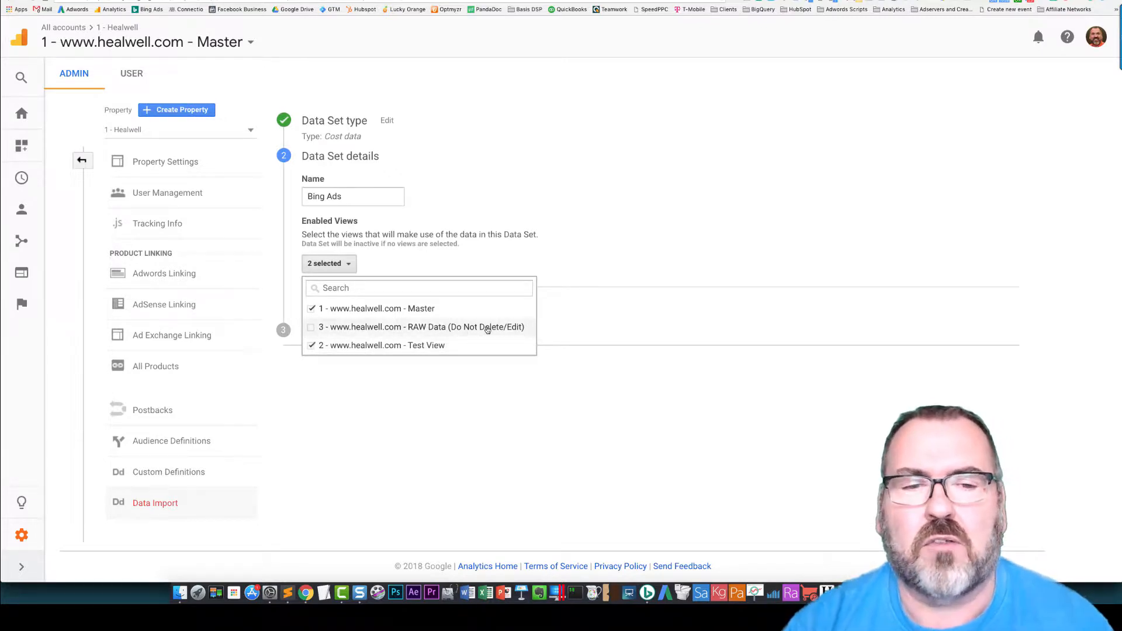
click(414, 261)
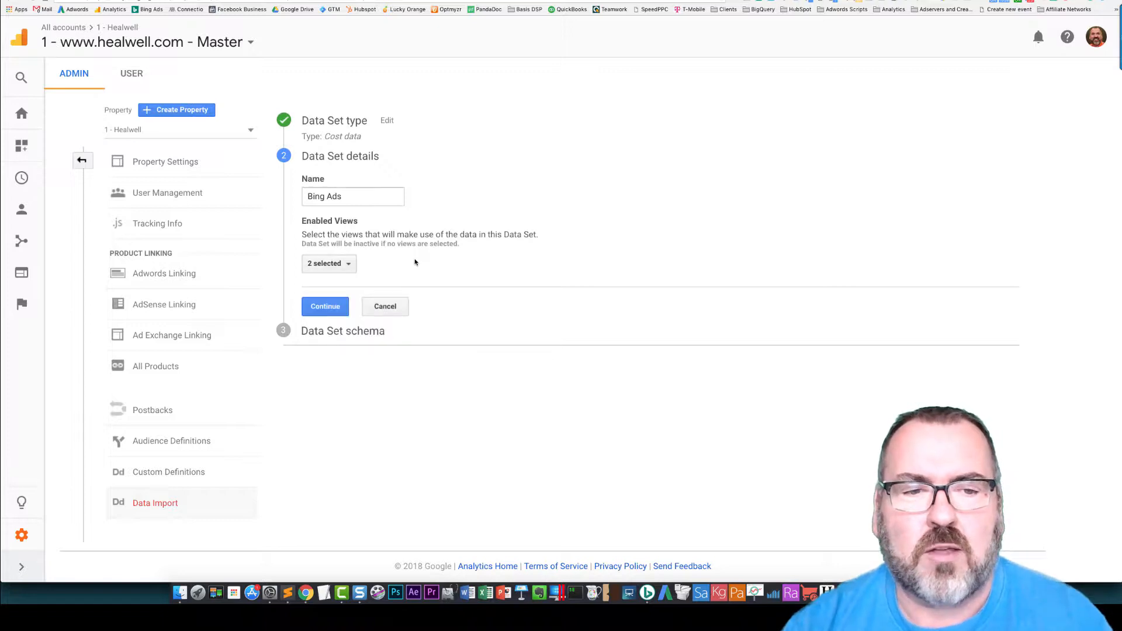
click(327, 307)
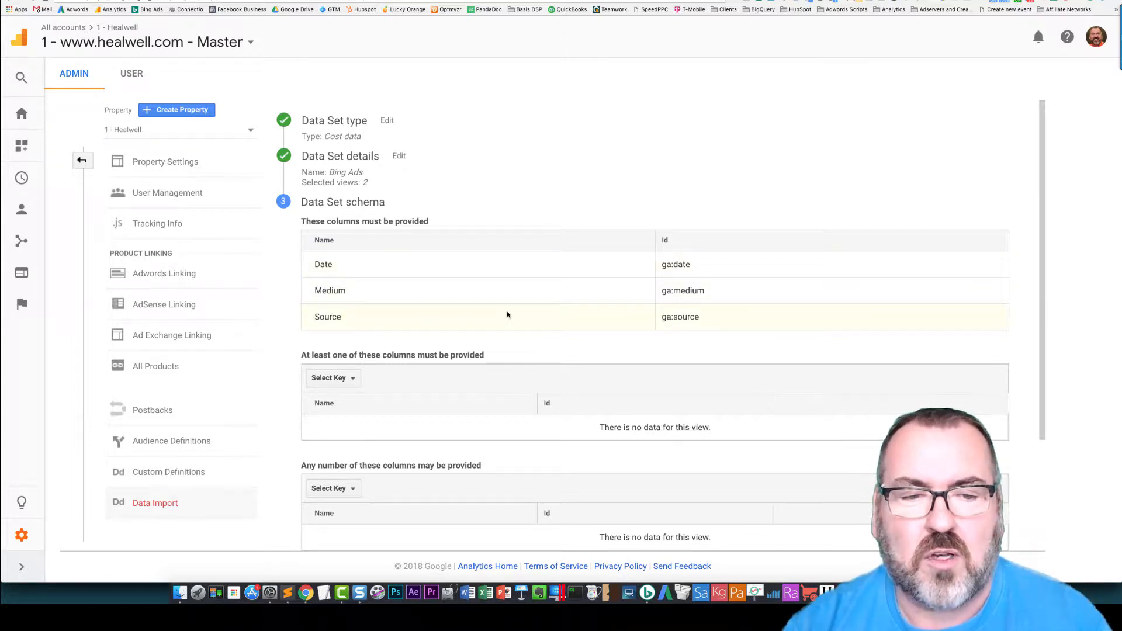
Add Clicks, Cost and Impressions to the schema columns of which at least one must be provided.
scroll(507, 315, down, 3)
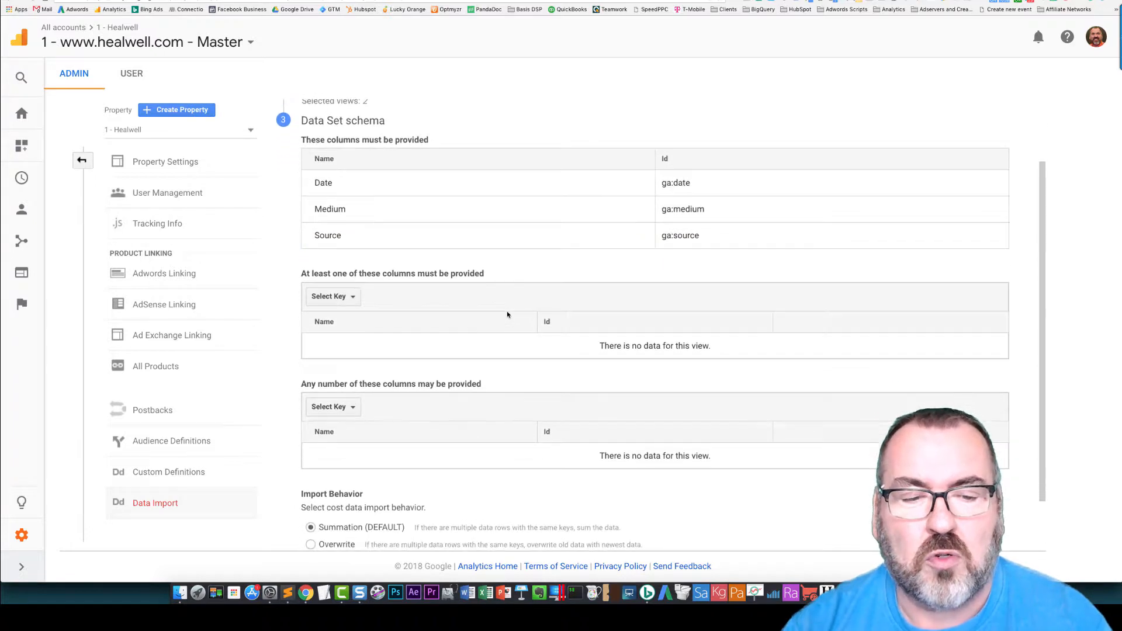
scroll(507, 314, up, 1)
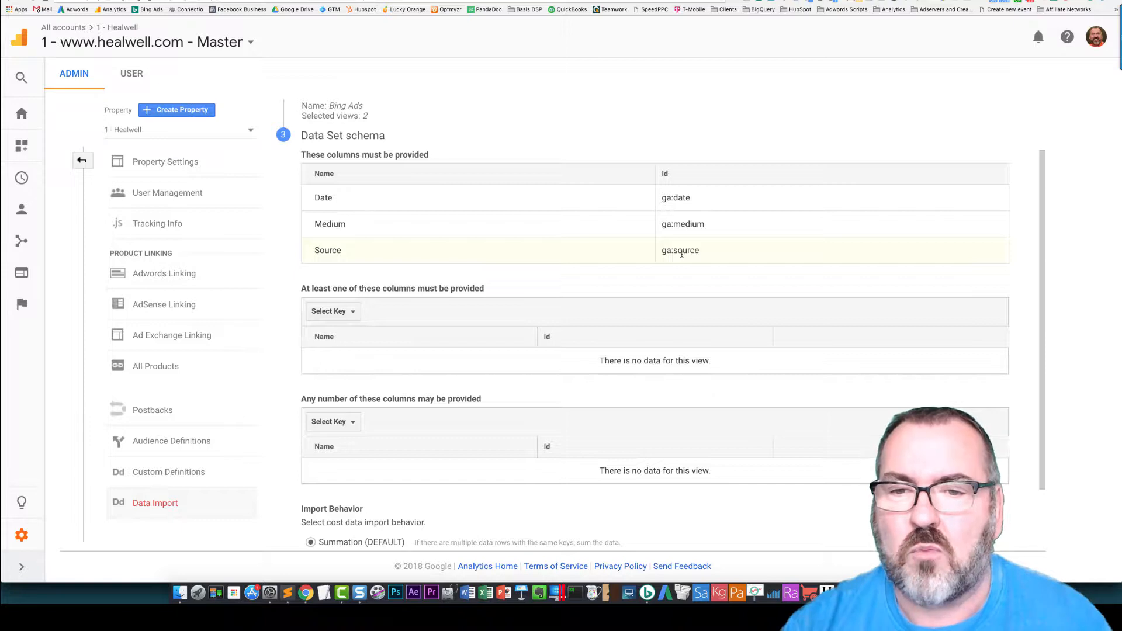
click(353, 316)
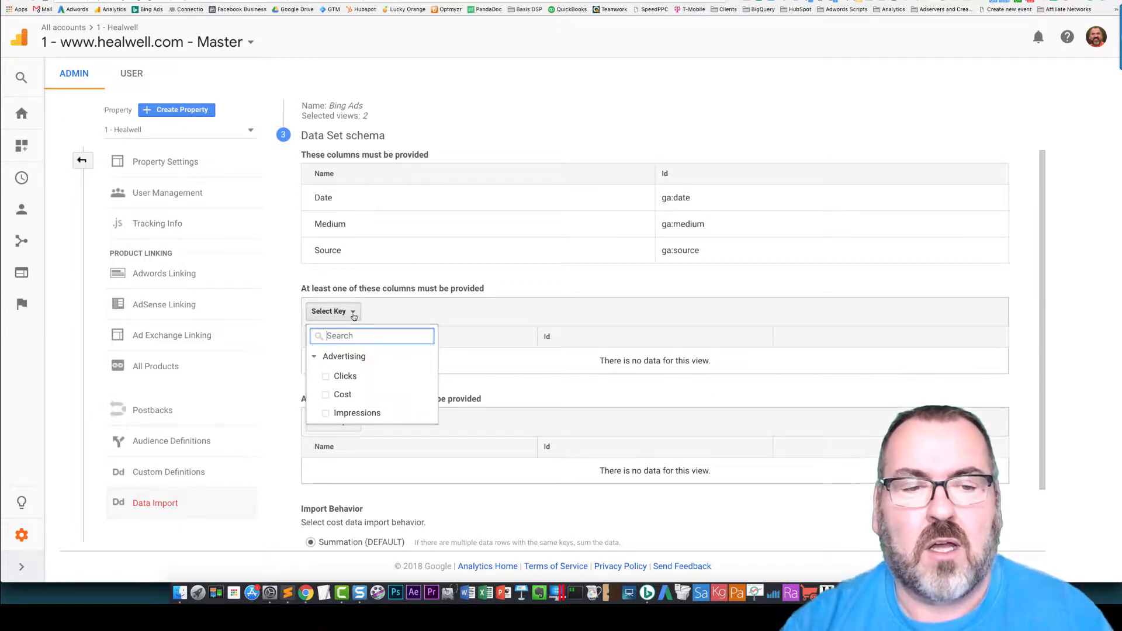
click(326, 376)
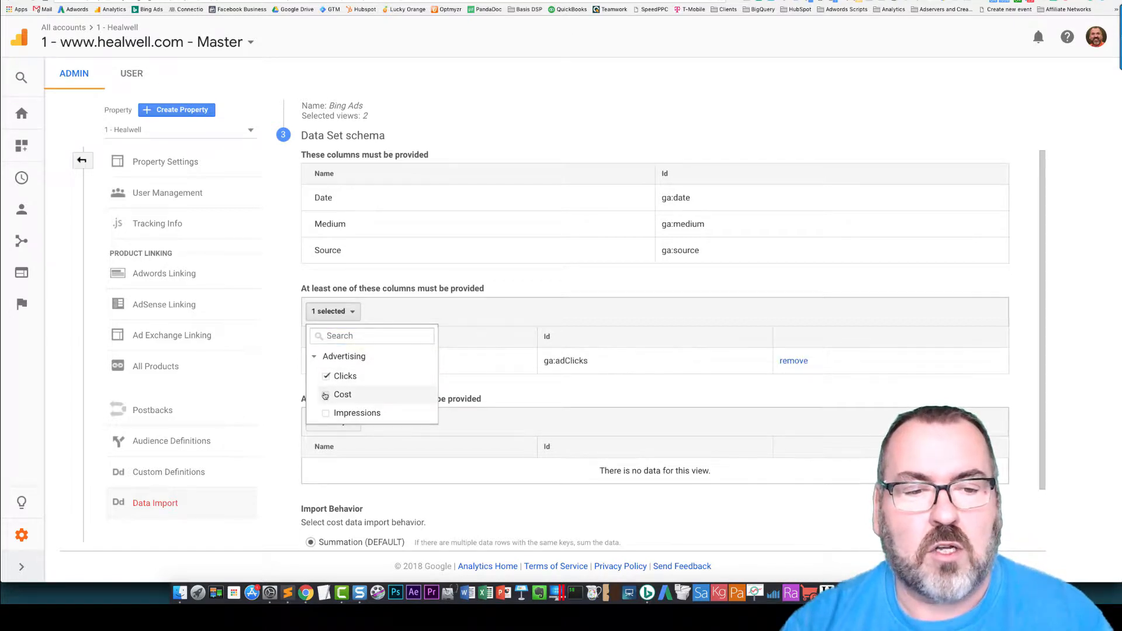
click(325, 395)
click(326, 412)
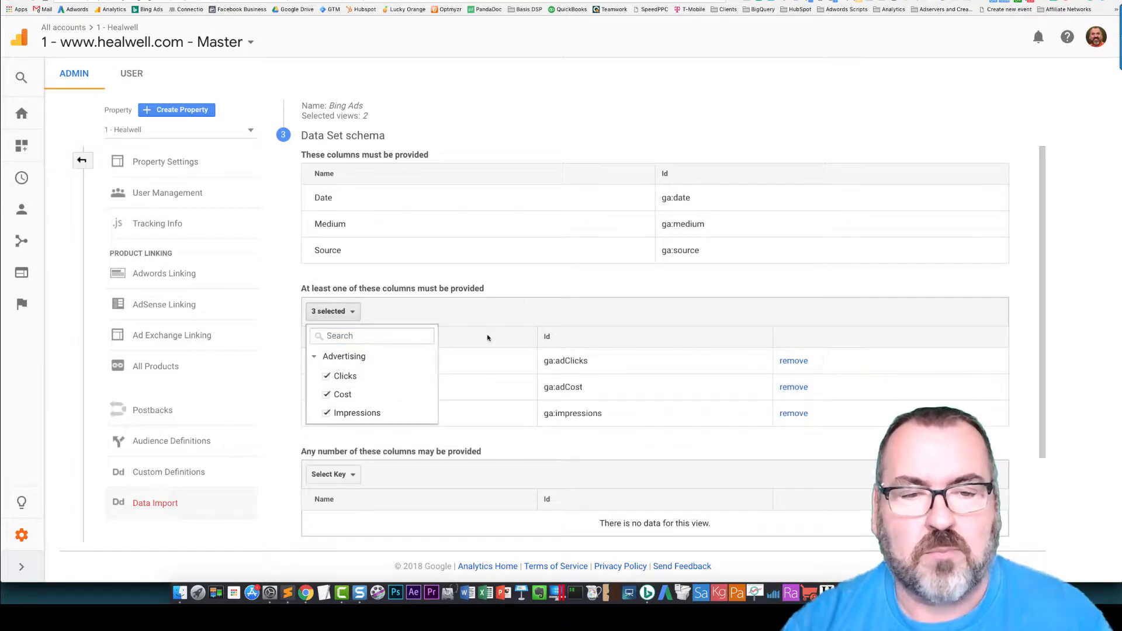
click(520, 293)
Add Ad Content, Campaign and Keyword as optional columns in the data set schema.
scroll(451, 413, down, 3)
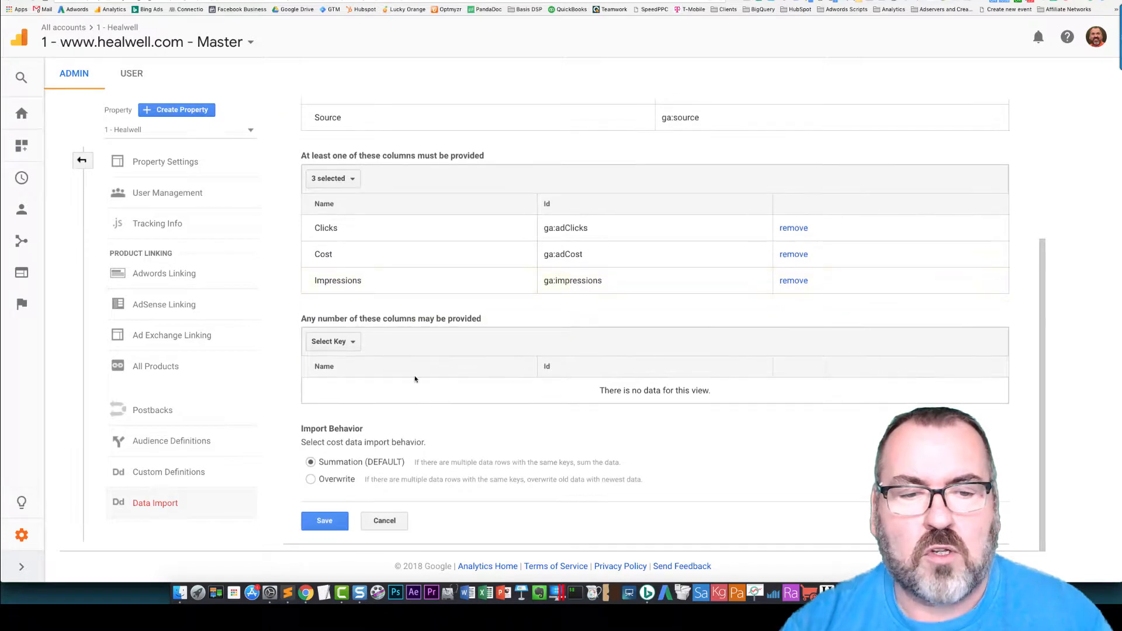
click(349, 344)
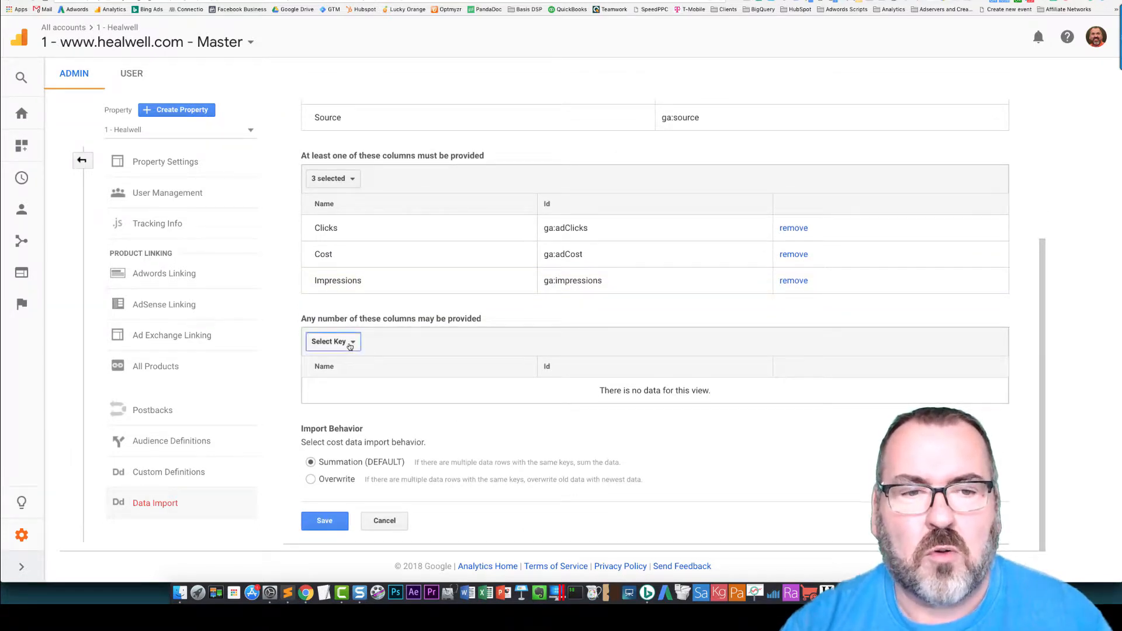
scroll(381, 396, down, 1)
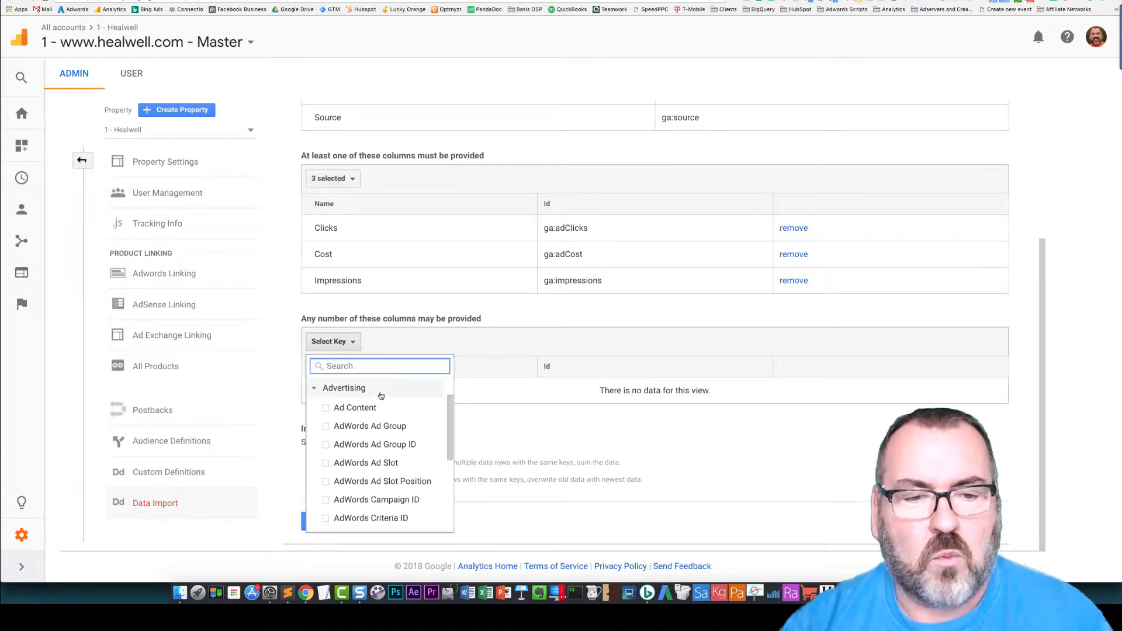
scroll(381, 396, down, 5)
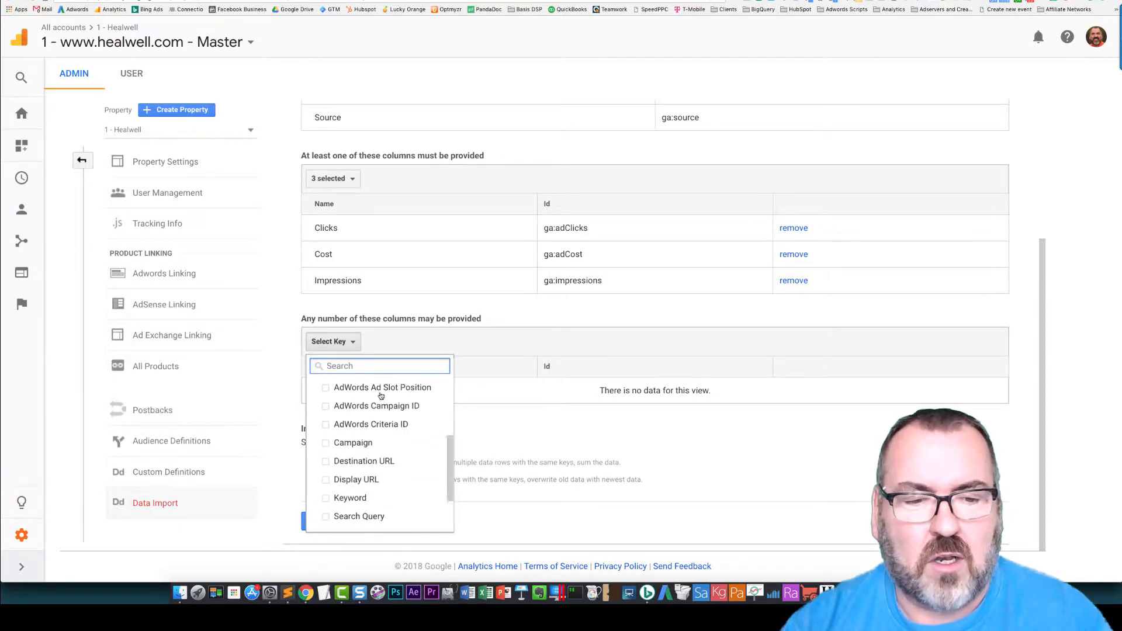
scroll(381, 396, up, 3)
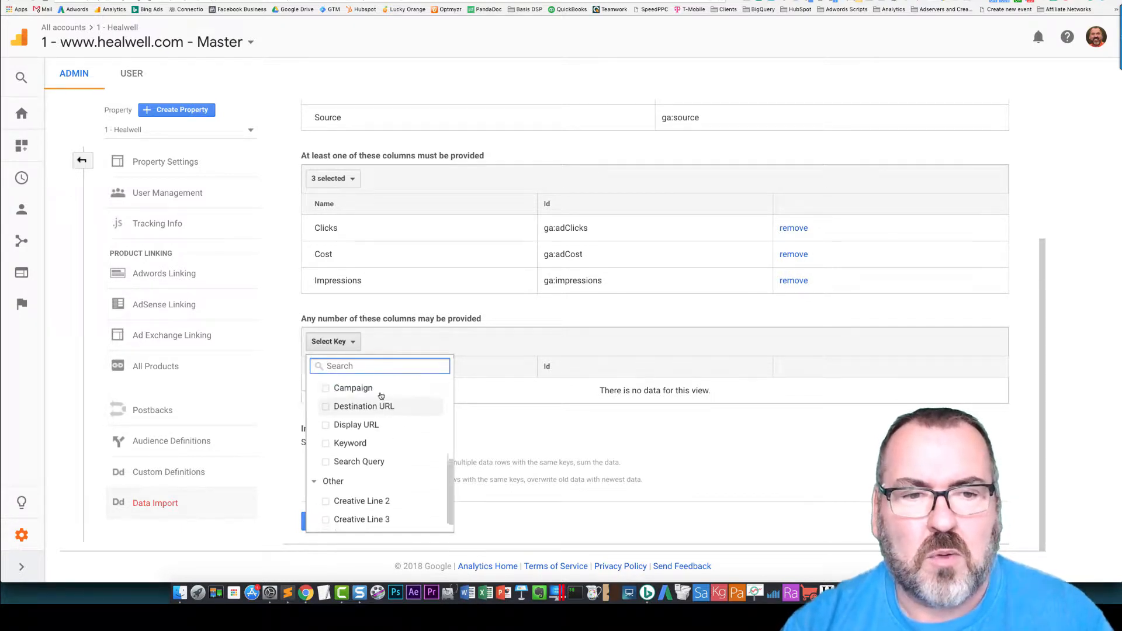
scroll(381, 396, up, 3)
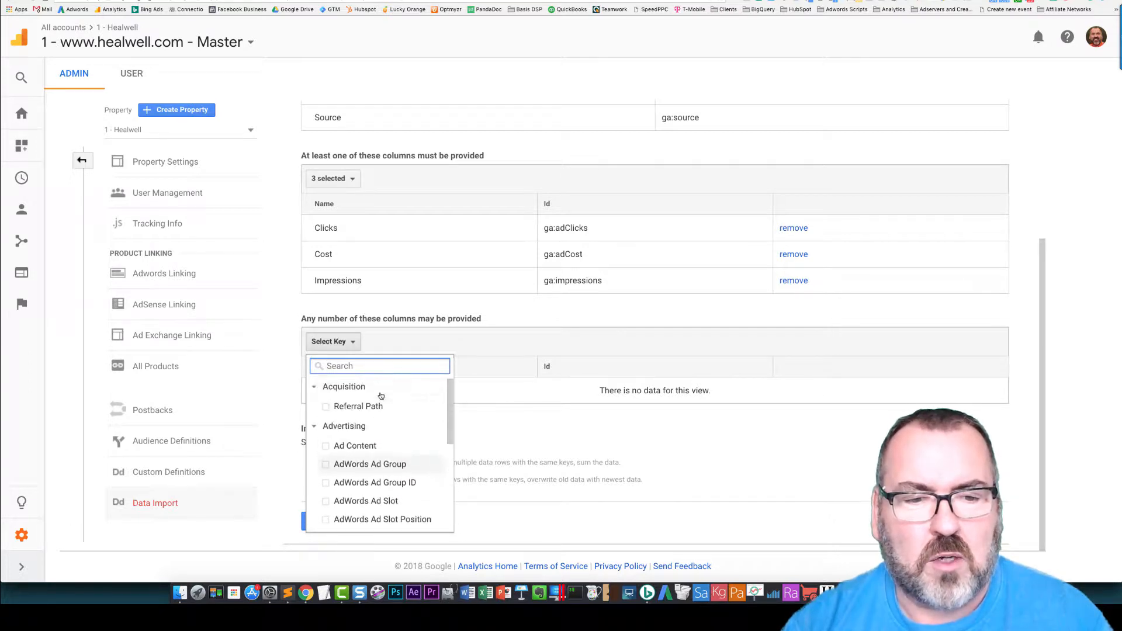
click(327, 448)
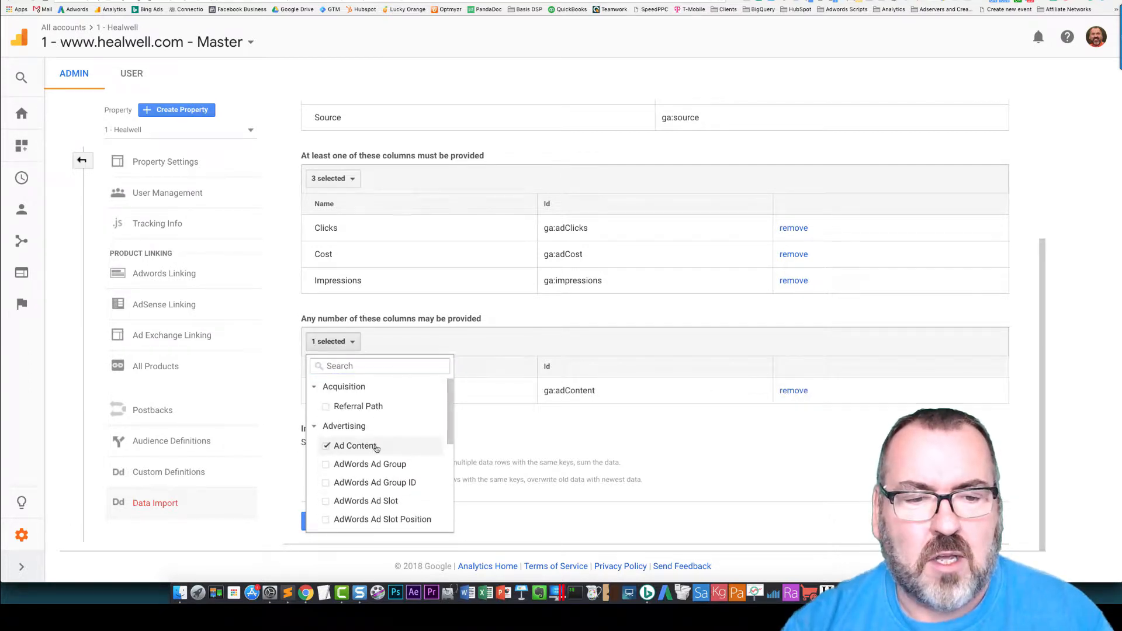
scroll(376, 448, down, 2)
scroll(377, 449, down, 2)
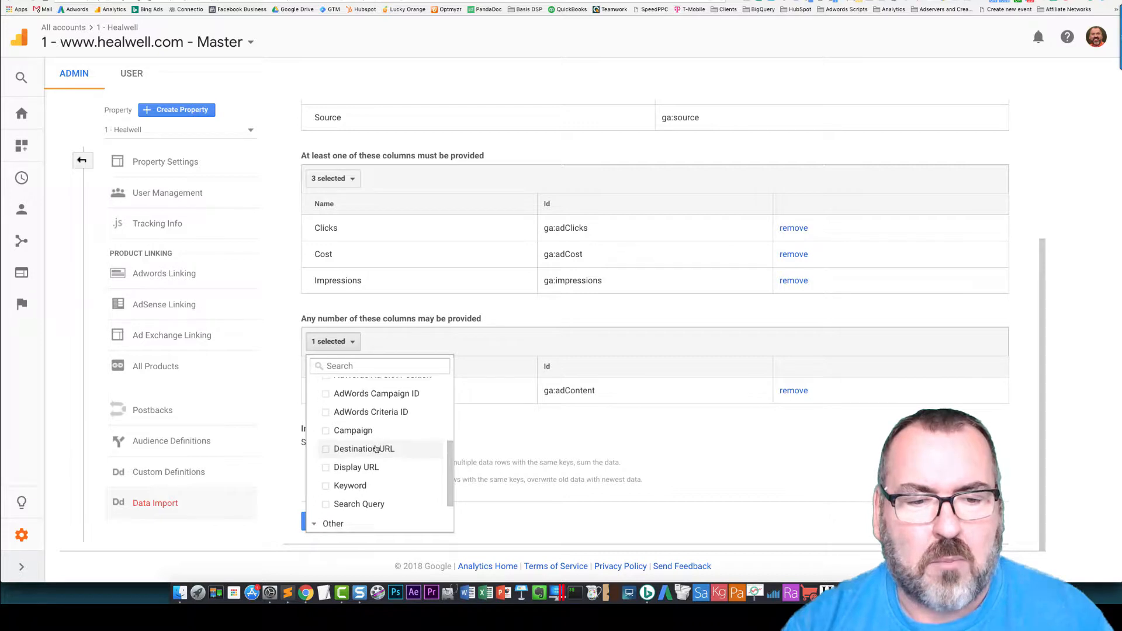
click(327, 430)
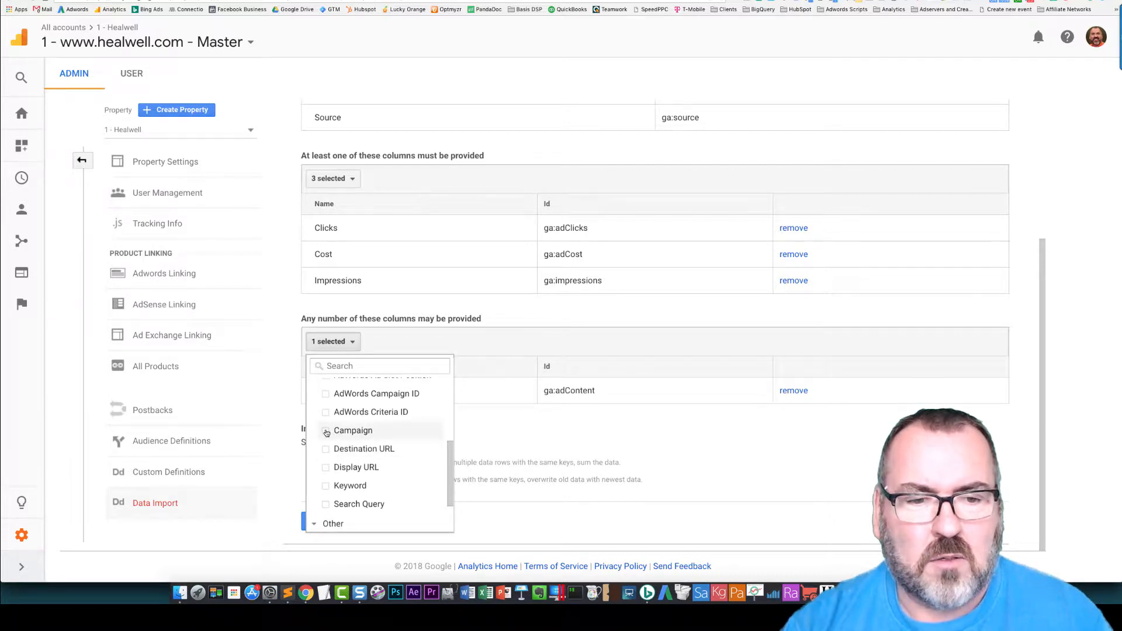
click(332, 485)
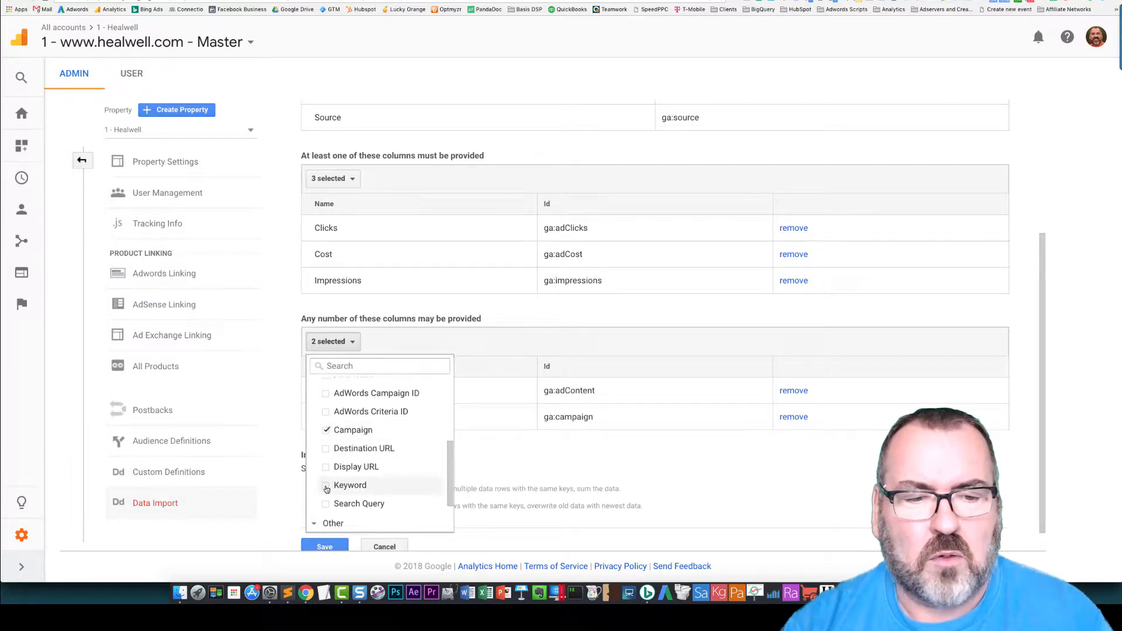
scroll(410, 468, down, 2)
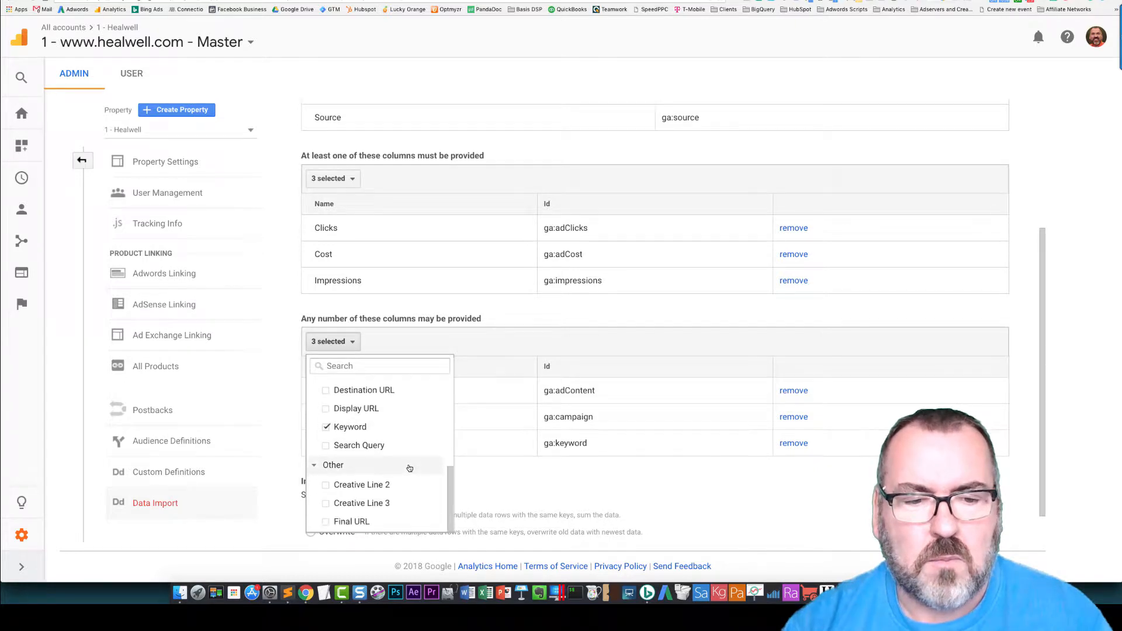
click(544, 315)
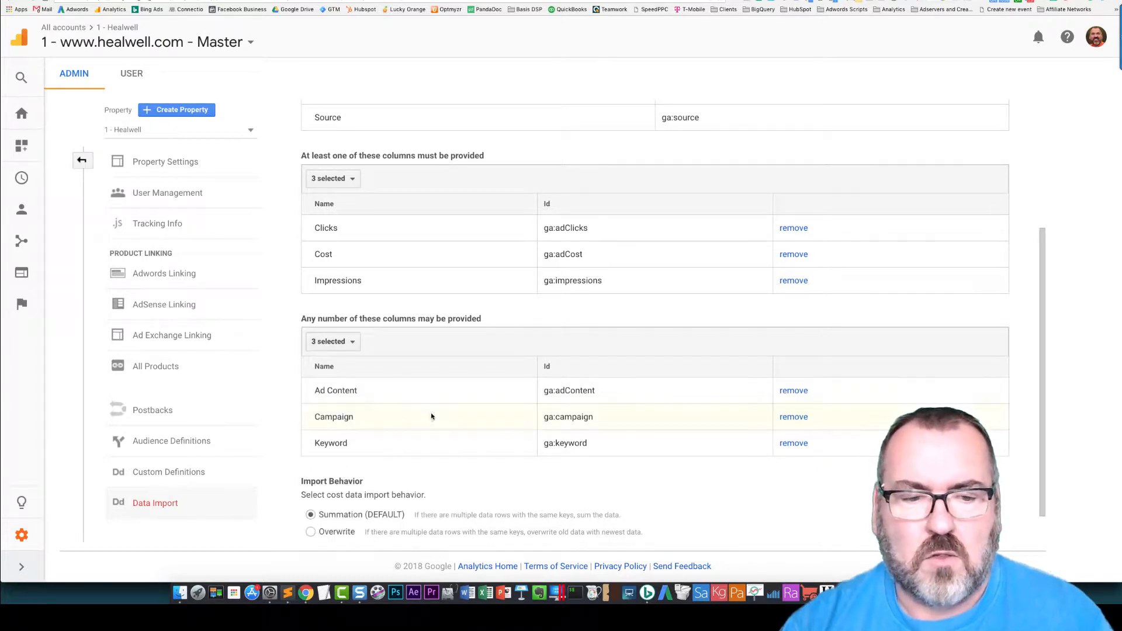
Save the data set with the default Summation import behavior and return to the Data Import list.
scroll(401, 459, down, 2)
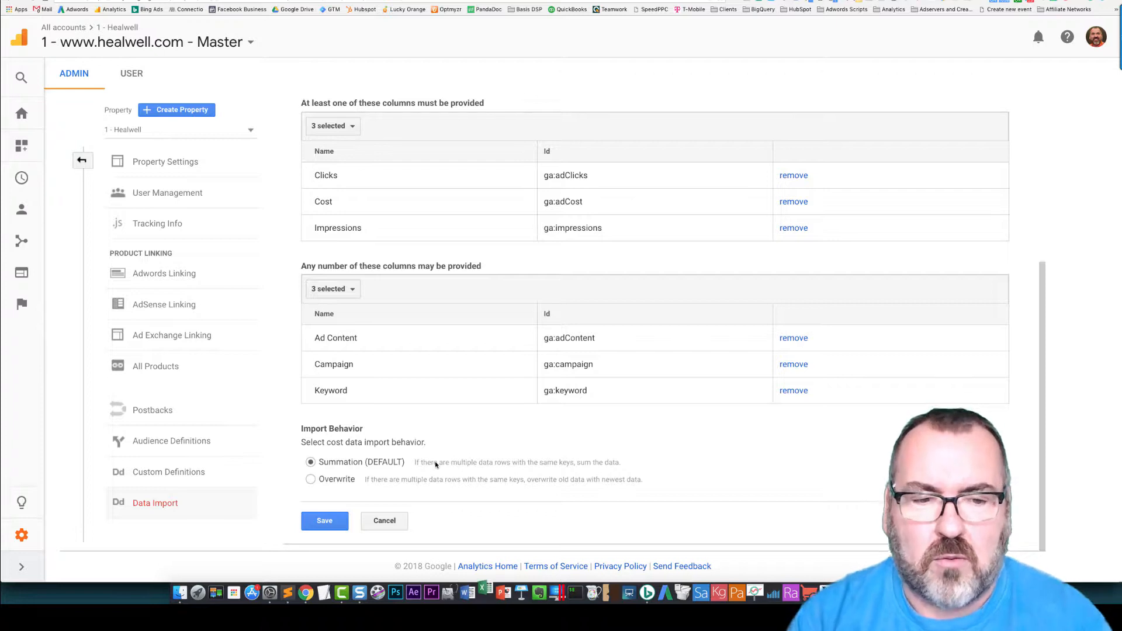
click(320, 520)
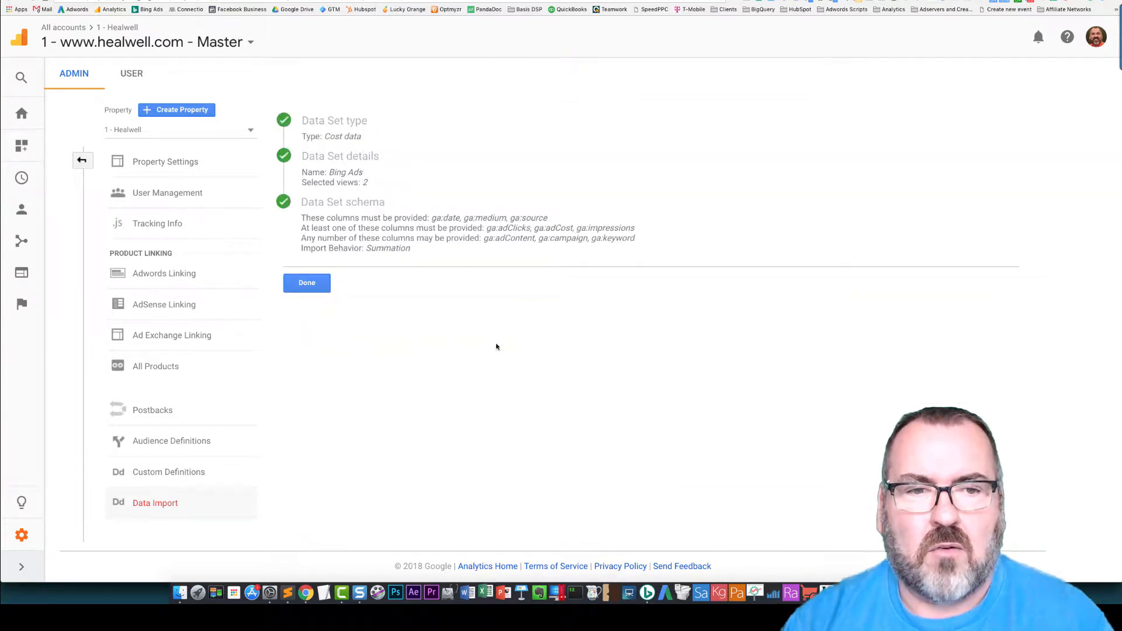
click(306, 284)
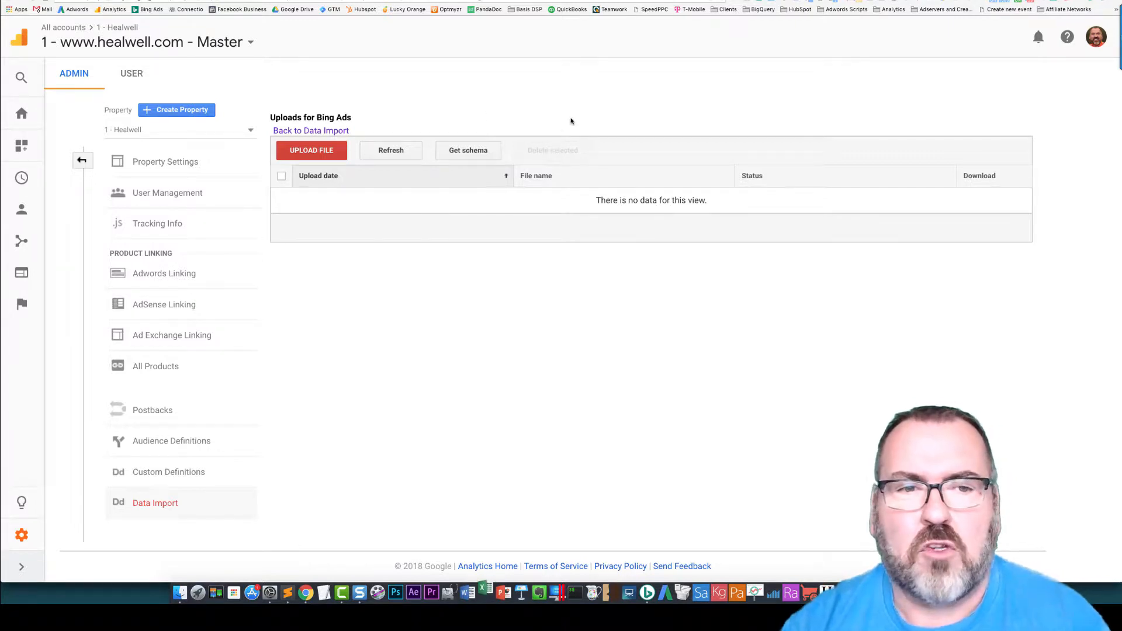
click(300, 131)
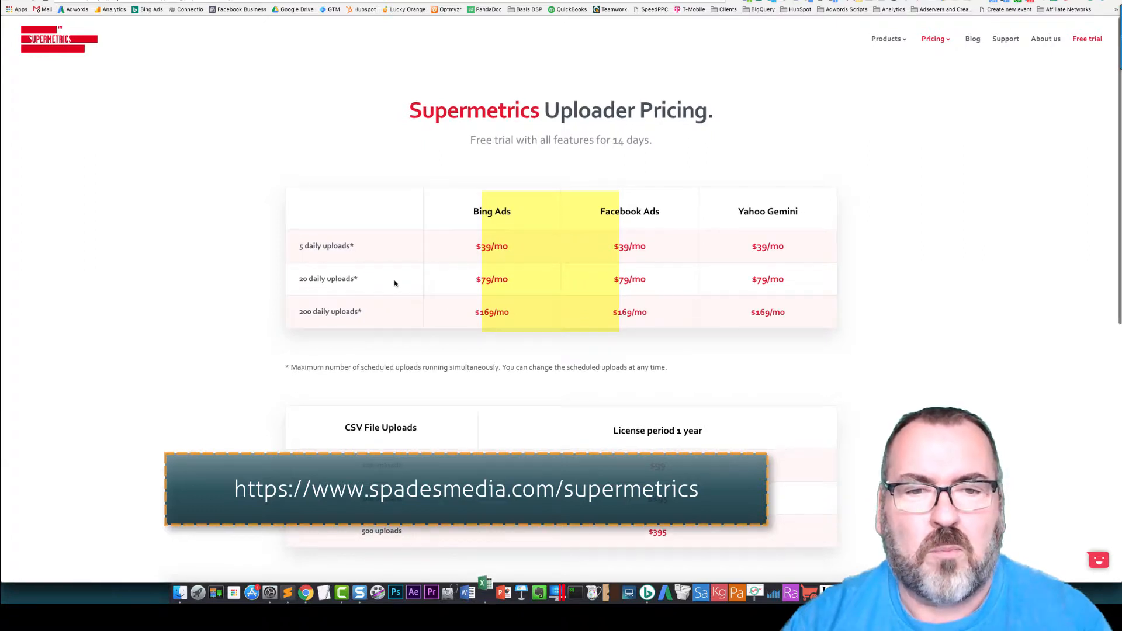
Switch to the Supermetrics Uploader site, sign in with the spadesmedia.com Google account and allow access to its Google Analytics data.
scroll(487, 256, up, 1)
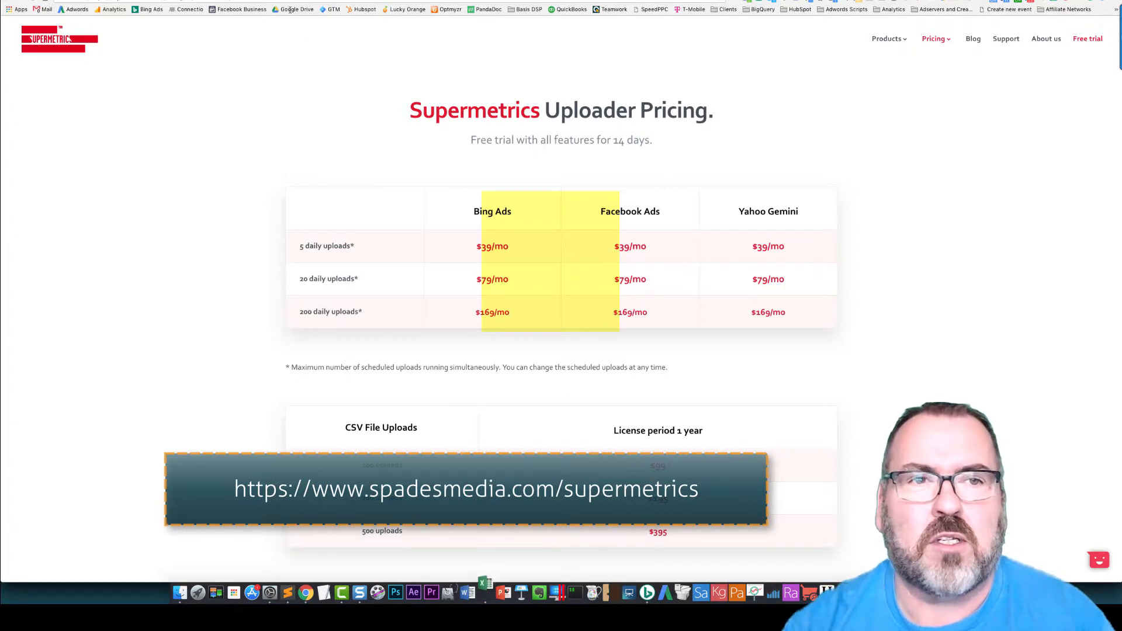
key(ctrl+shift+Tab)
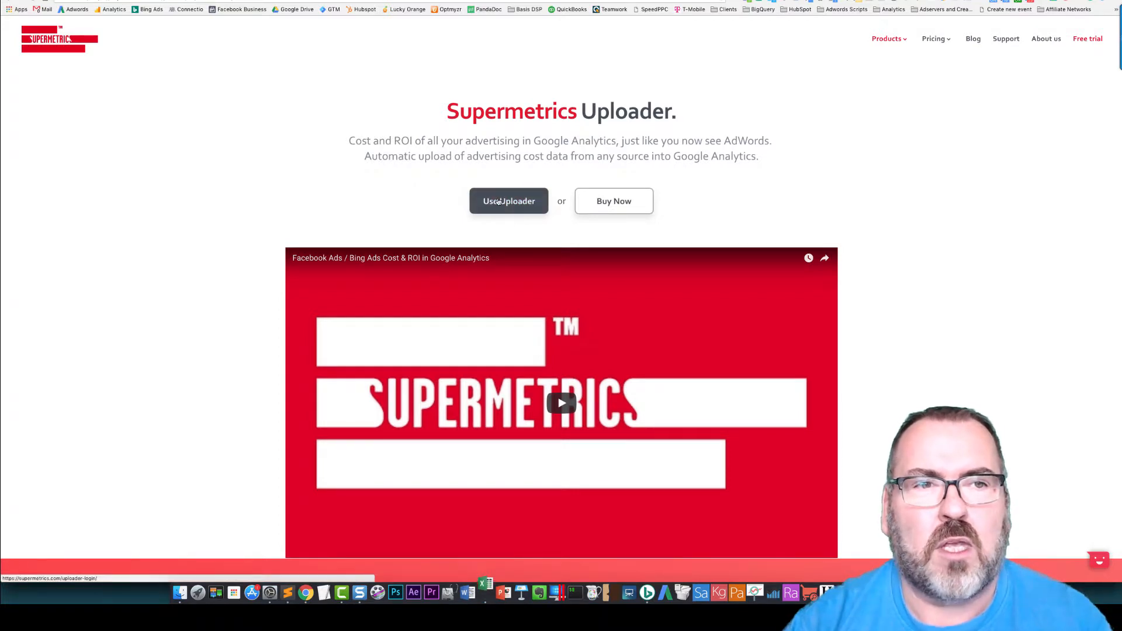
click(498, 202)
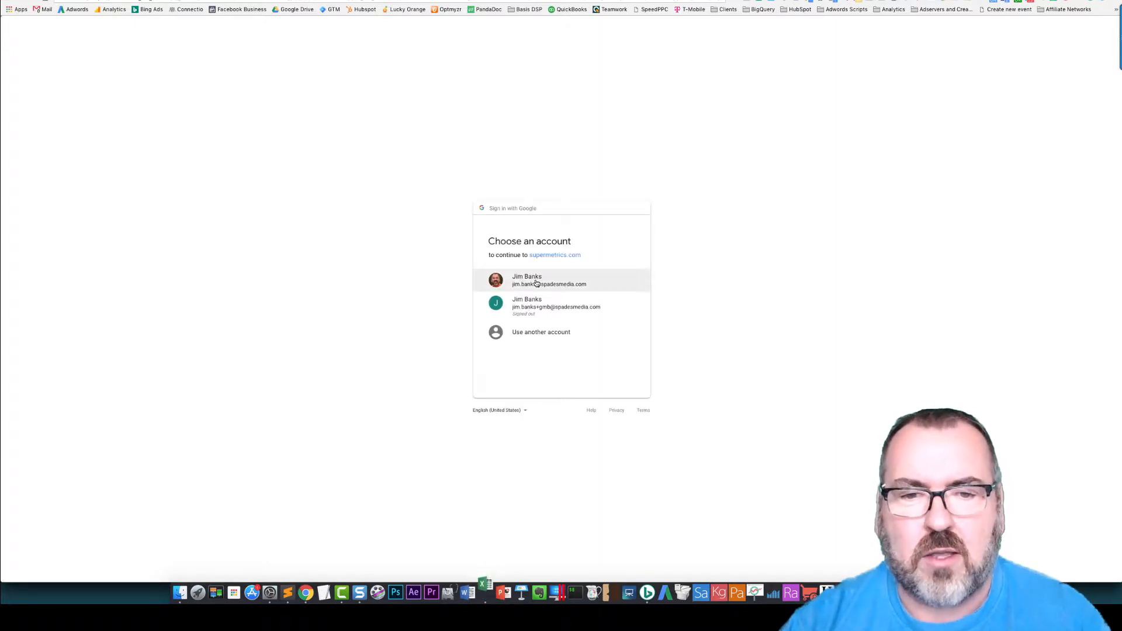
click(535, 282)
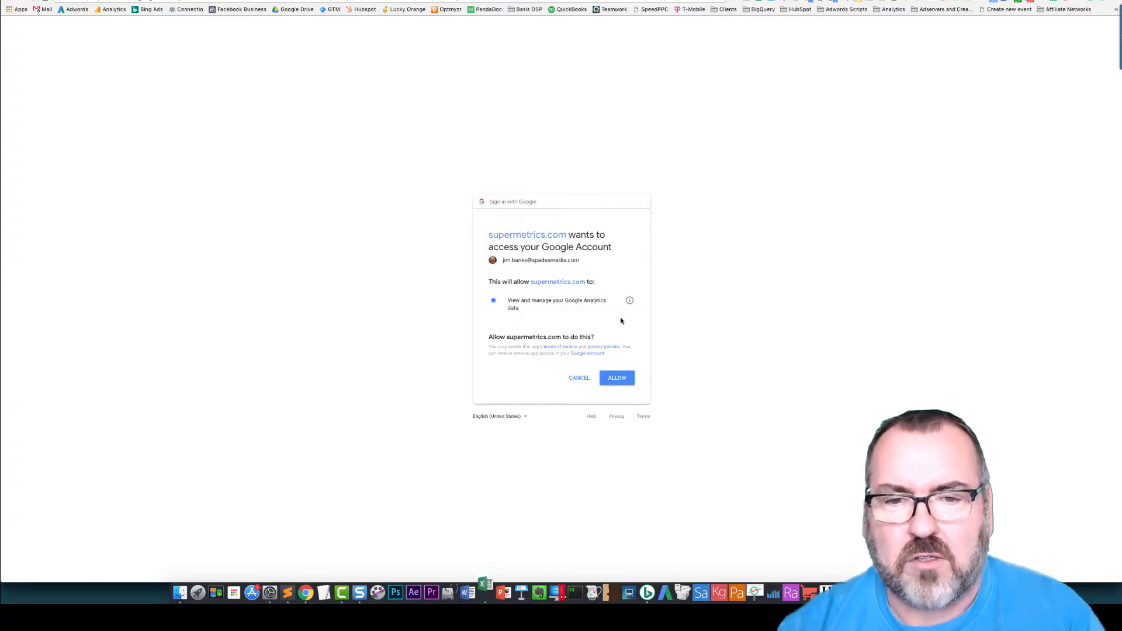
click(617, 378)
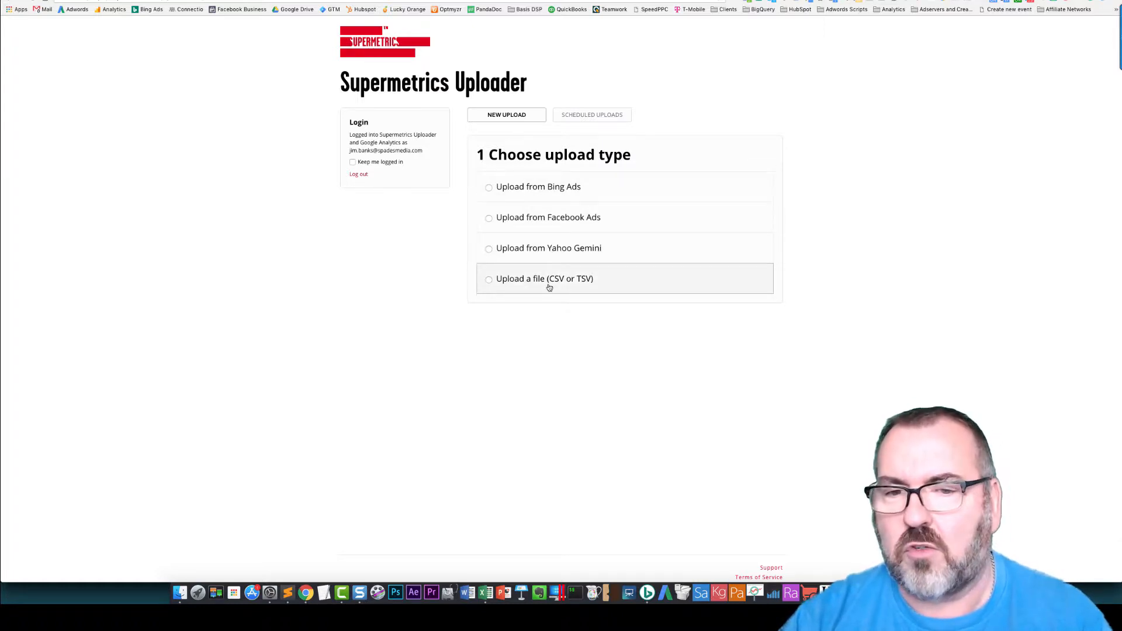
Choose Bing Ads as the upload type and set the upload source to the Healwell Bing Ads account, keeping the existing Bing Ads user.
click(488, 189)
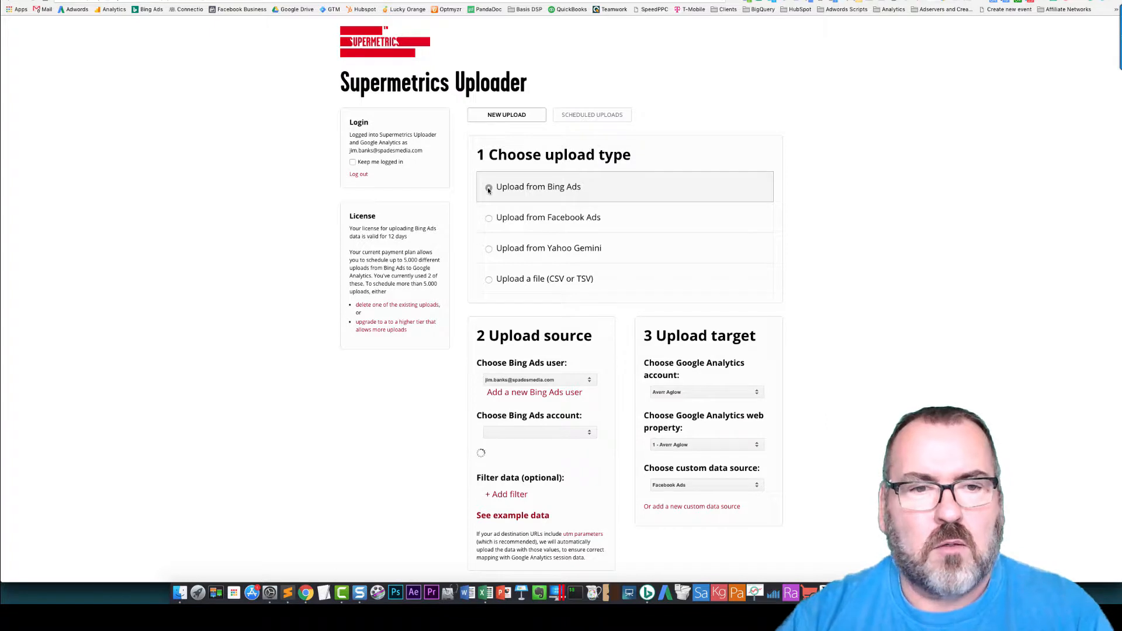
scroll(553, 248, down, 3)
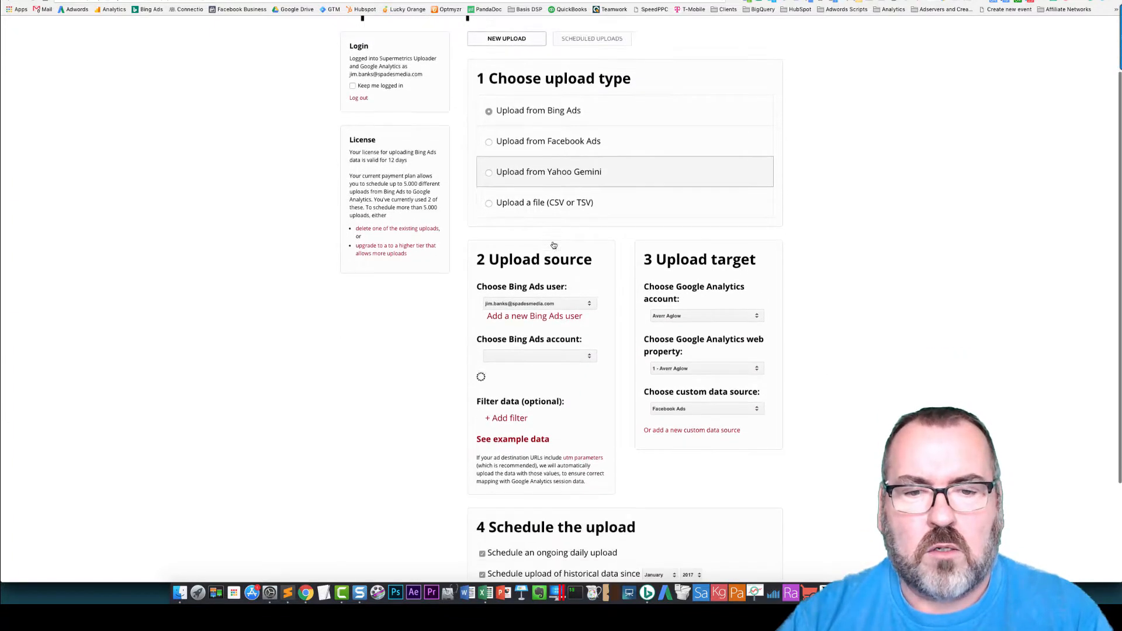
click(589, 288)
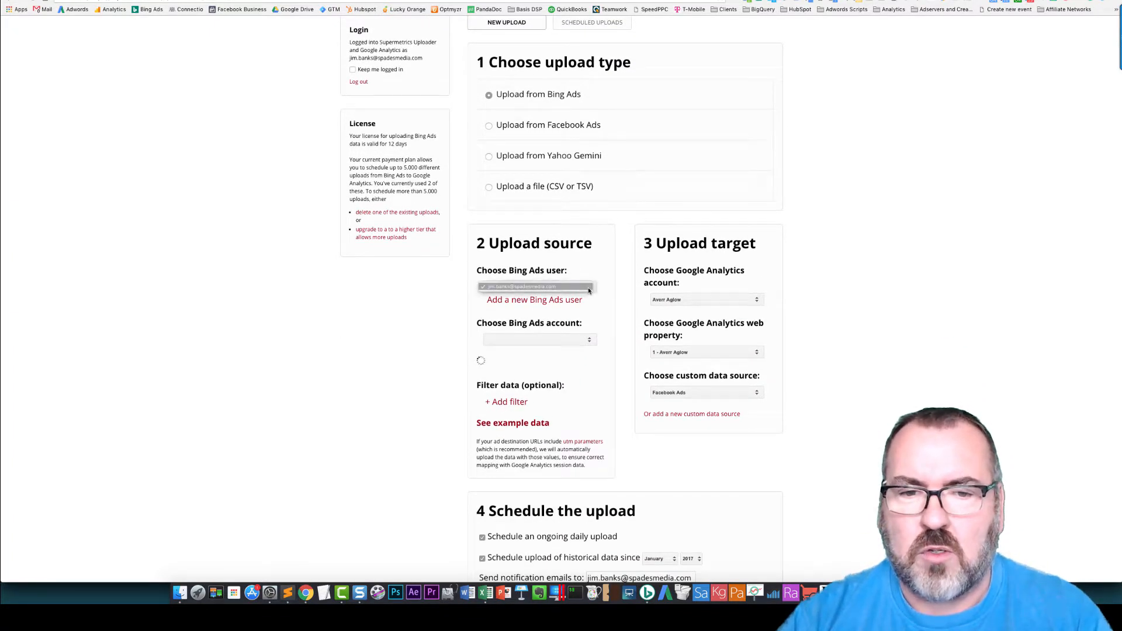
click(589, 287)
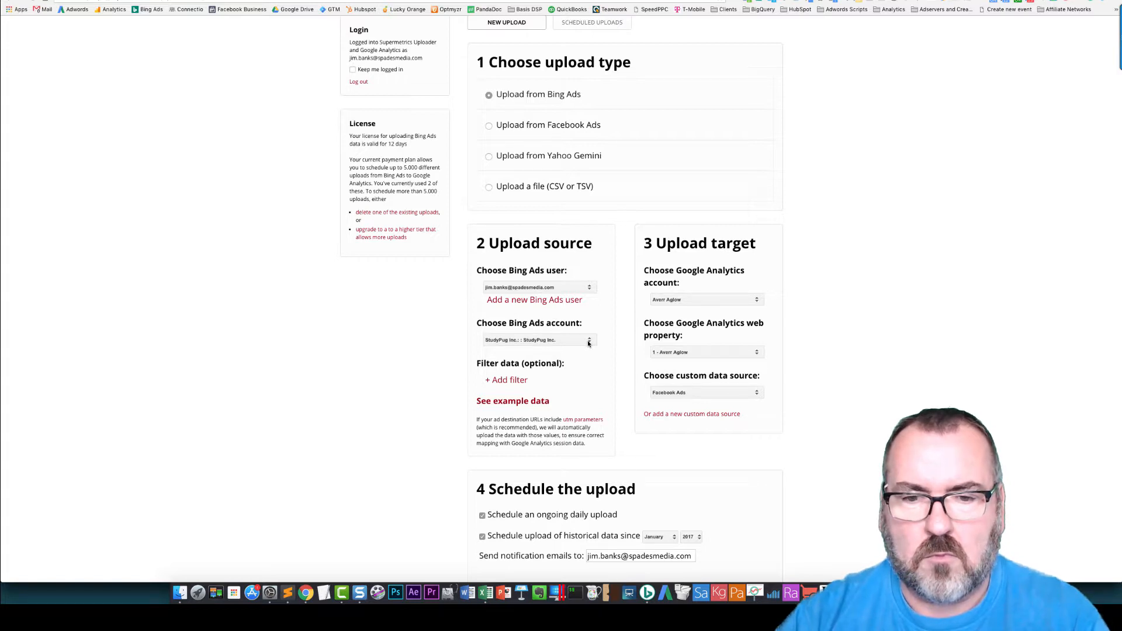
click(587, 341)
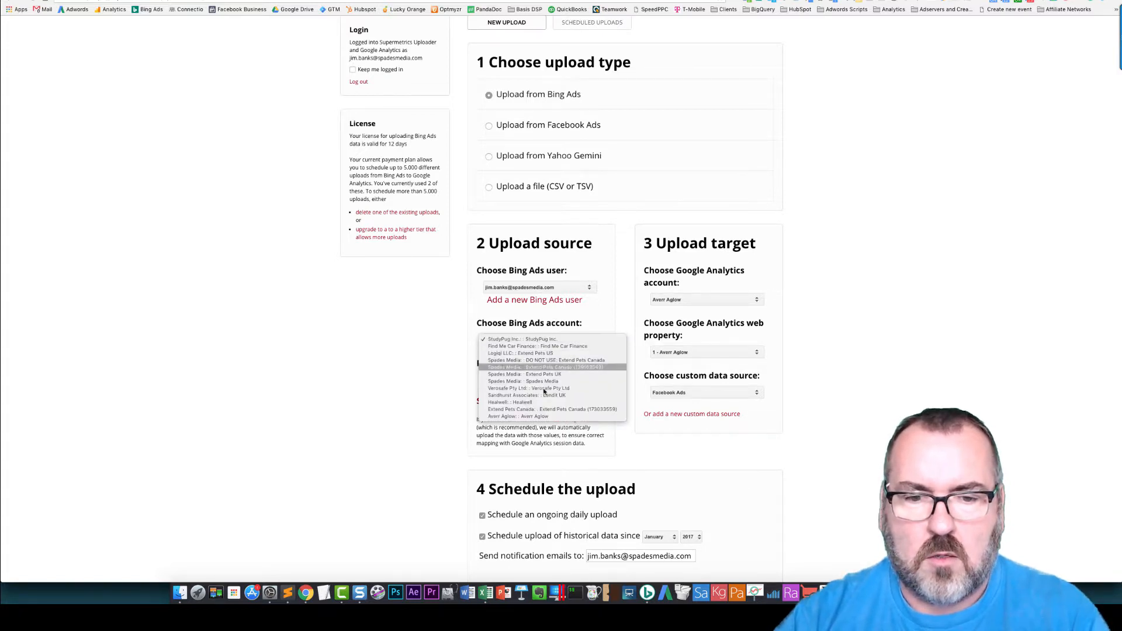
click(531, 402)
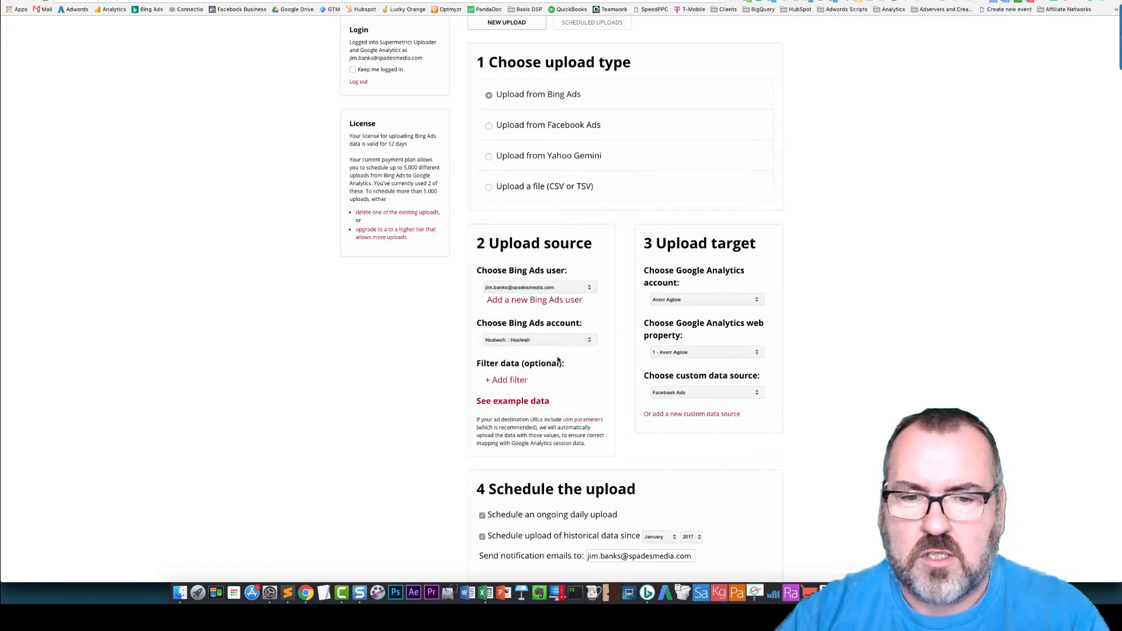
Set the upload target to the Ecomma Google Analytics account, the 1 - Healwell web property and the Bing Ads custom data source.
scroll(536, 406, down, 2)
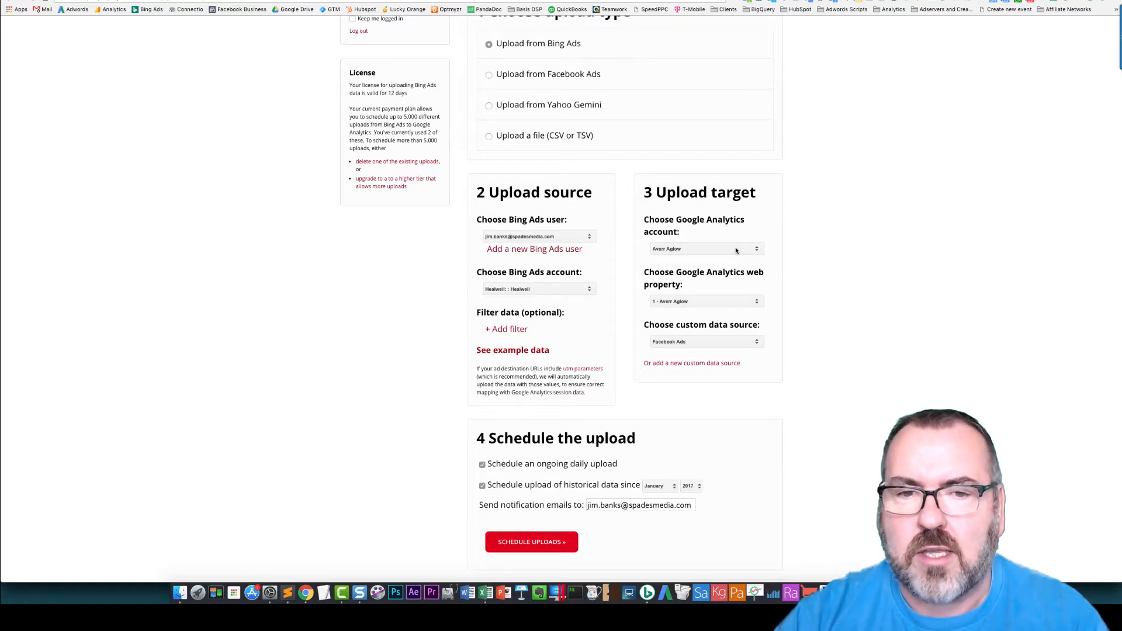
scroll(735, 250, up, 1)
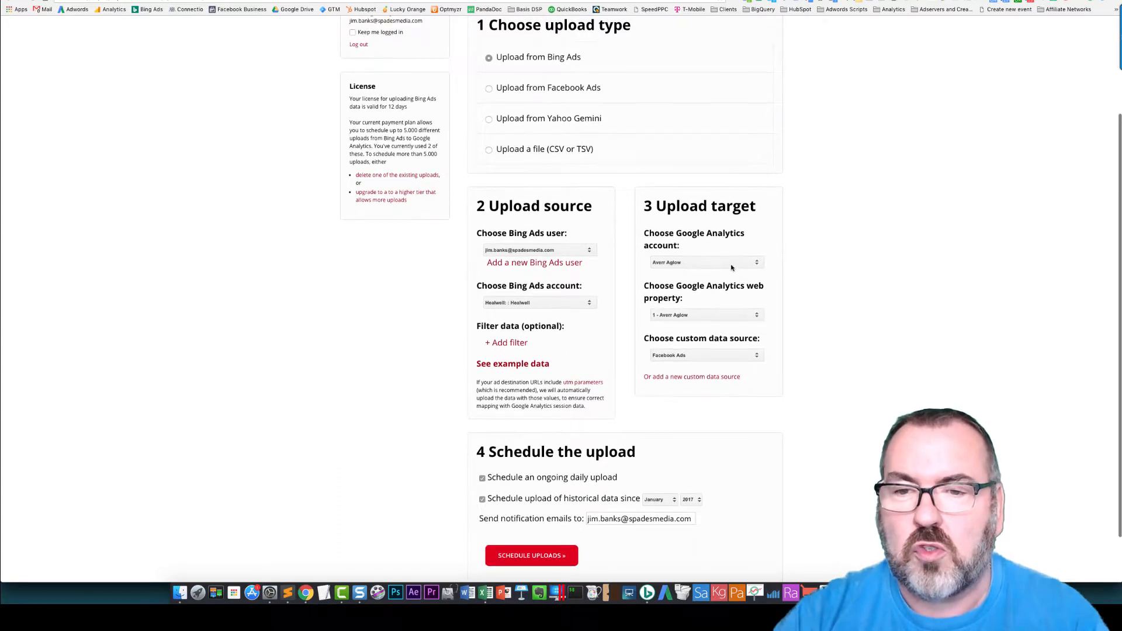
click(730, 264)
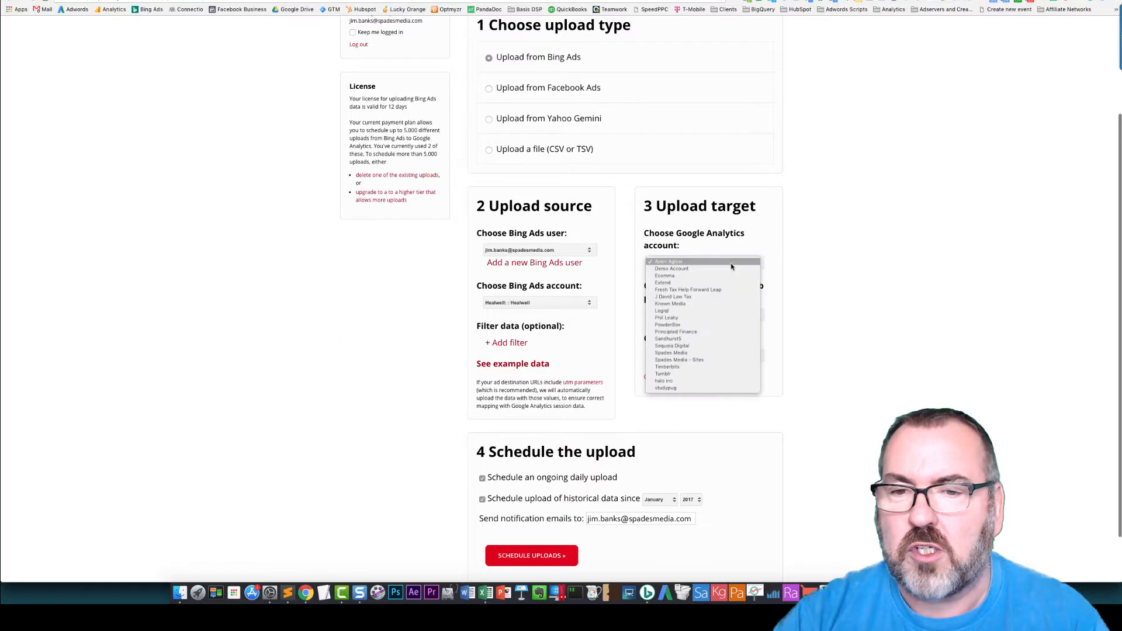
click(670, 280)
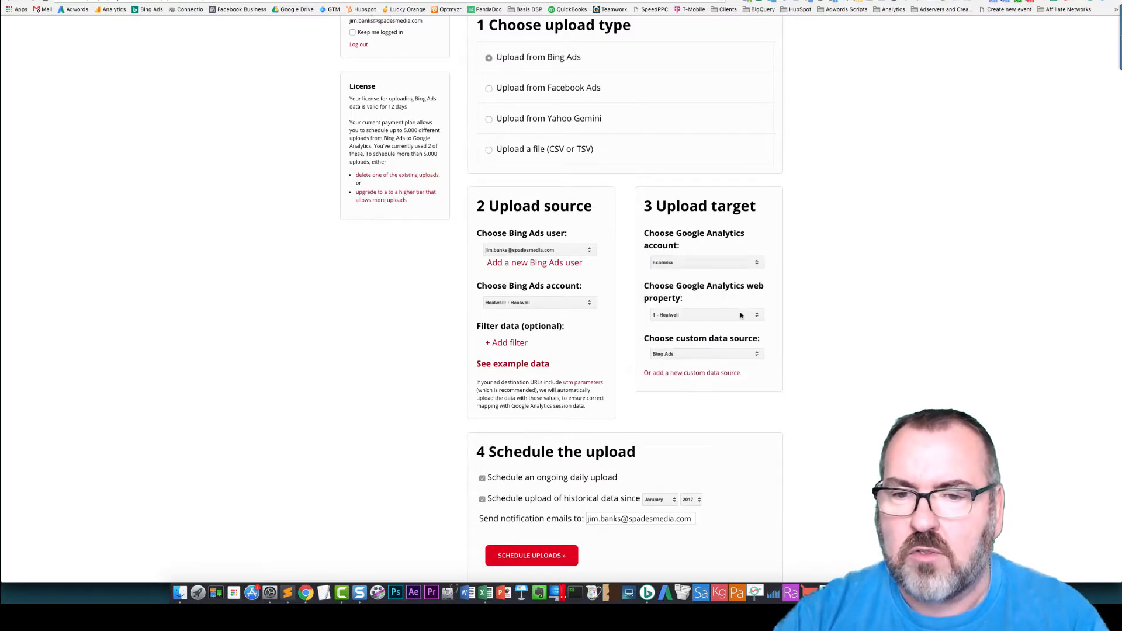
click(743, 315)
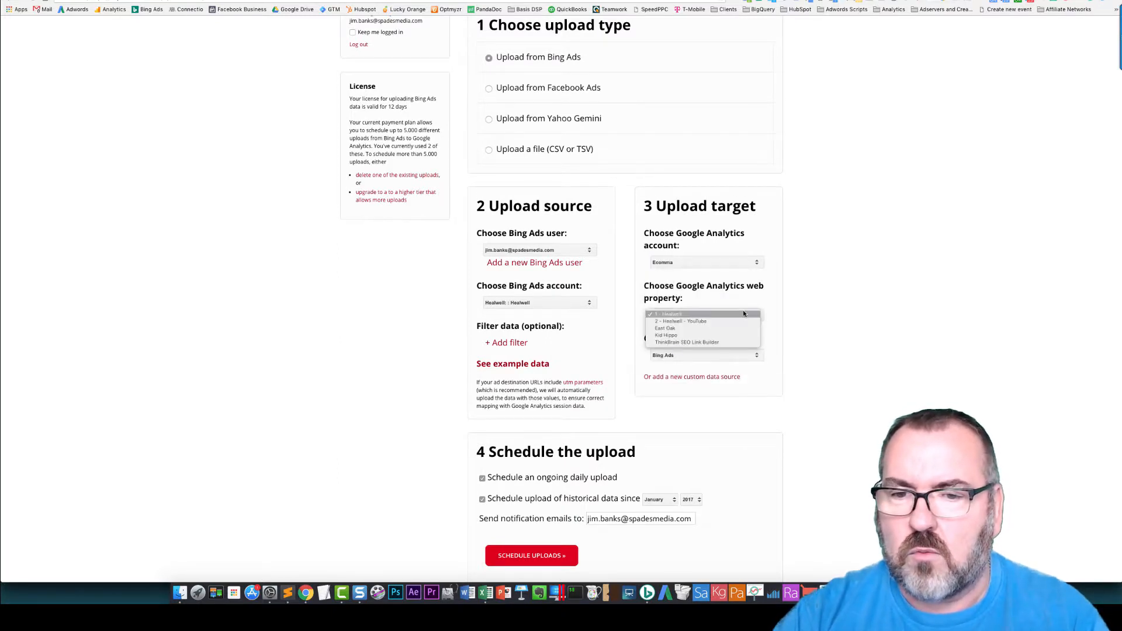
click(669, 313)
click(683, 357)
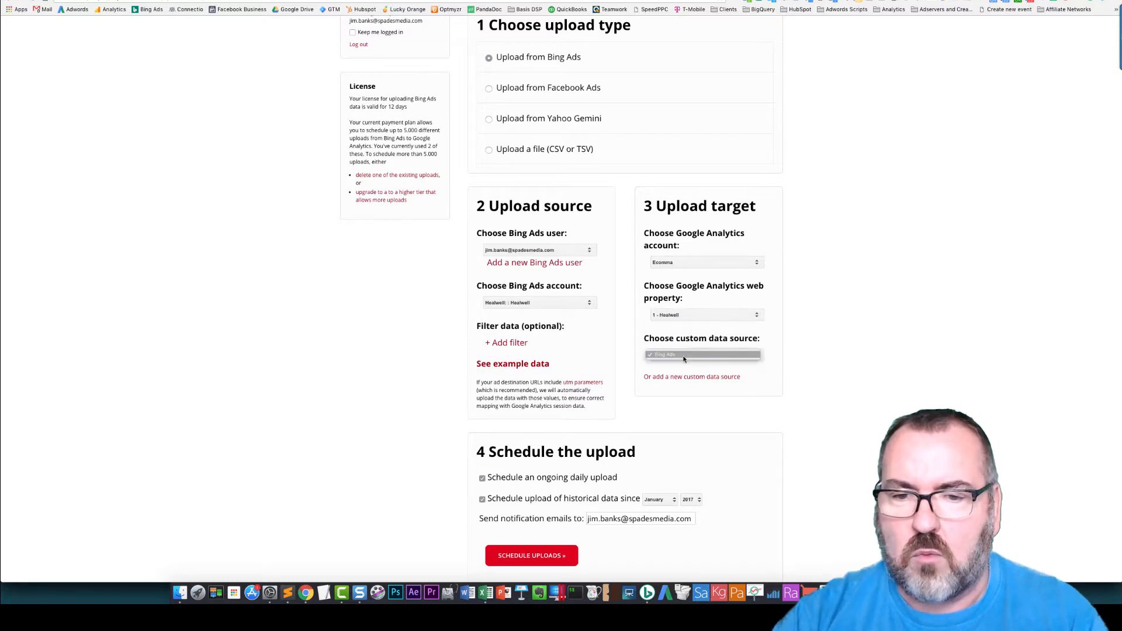
click(669, 356)
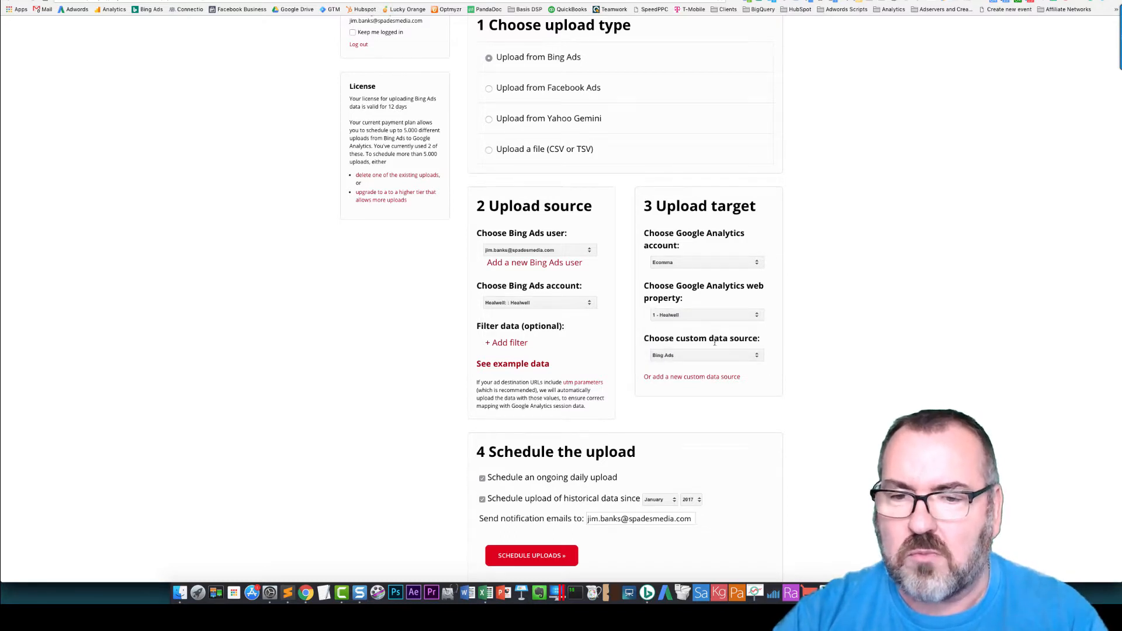
Schedule the ongoing daily Bing Ads upload together with the upload of historical data since January 2017.
scroll(716, 343, down, 2)
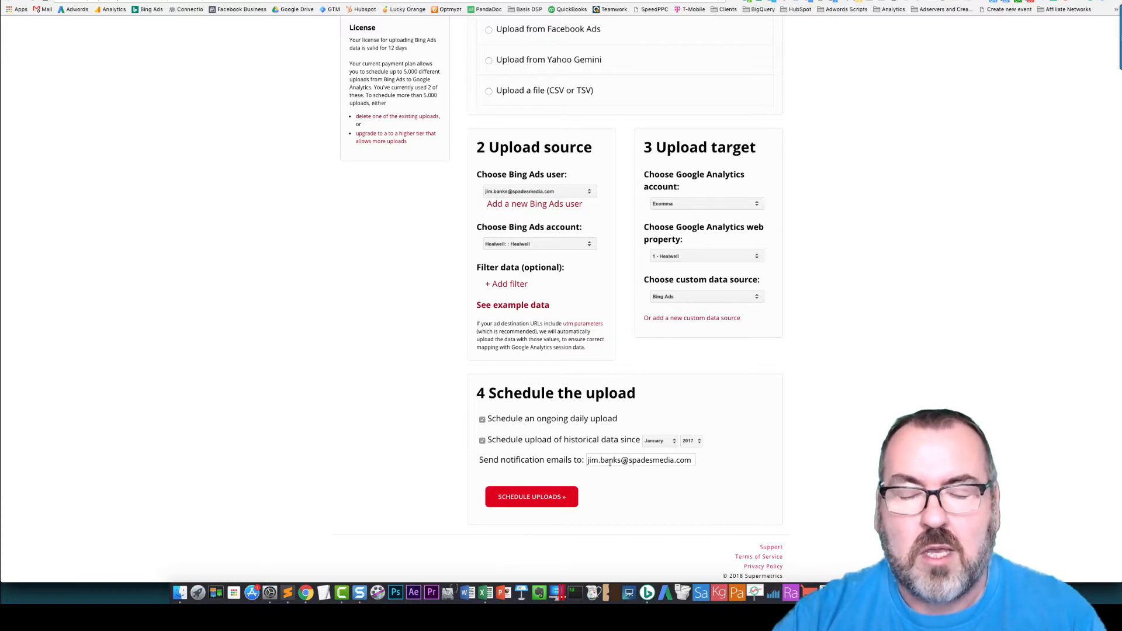
click(531, 499)
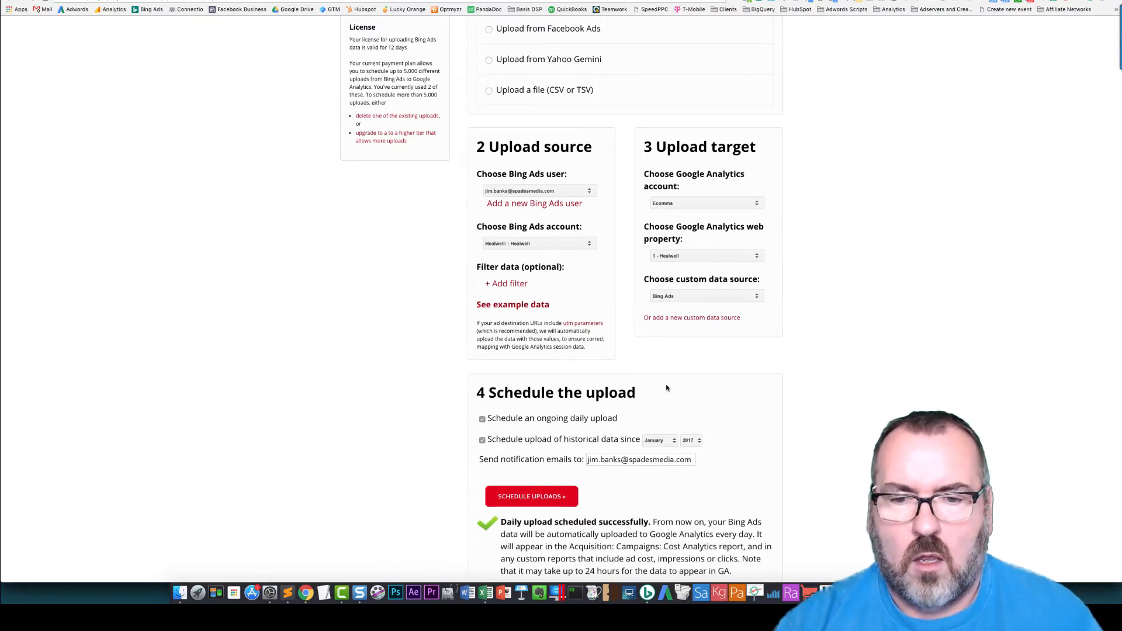
scroll(666, 387, down, 2)
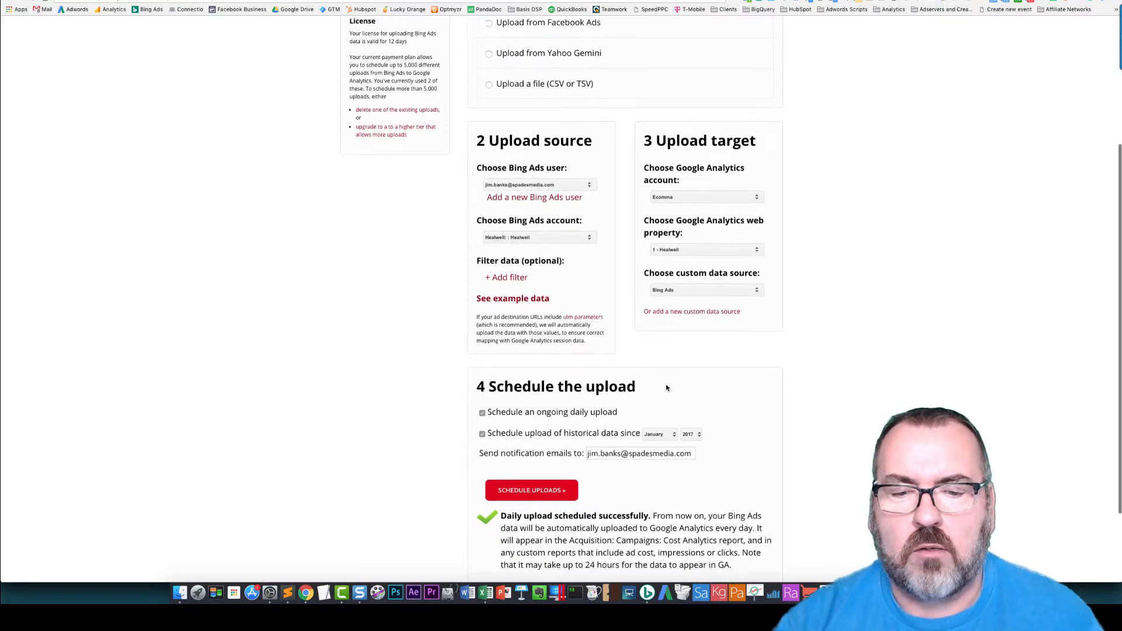
scroll(666, 387, down, 2)
scroll(666, 387, down, 1)
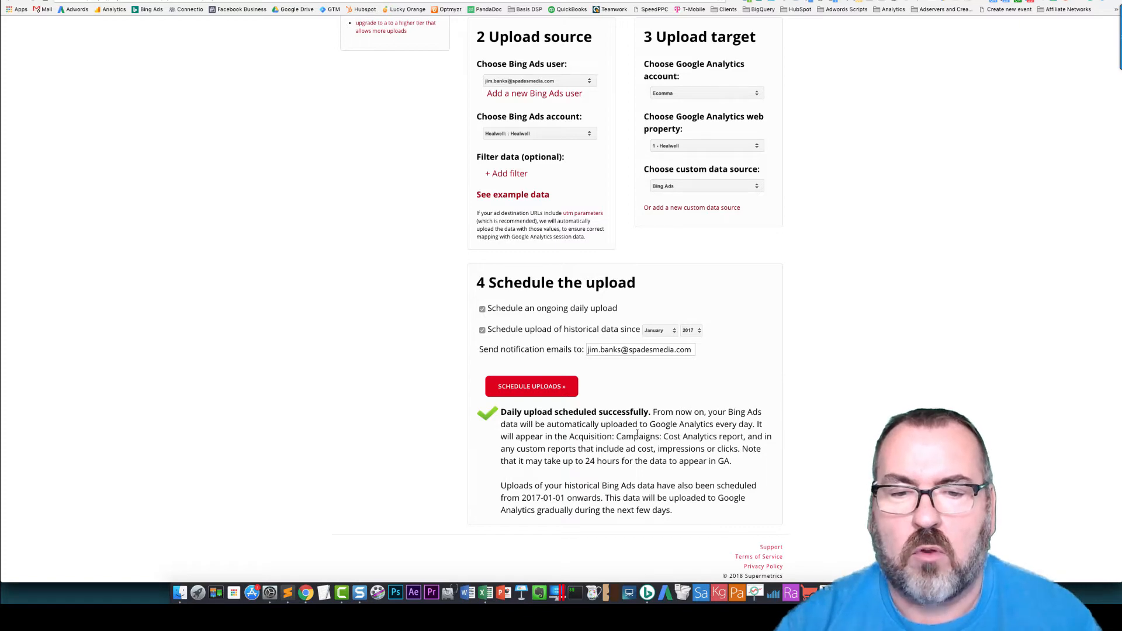
Review the scheduled uploads, checking the ongoing daily uploads and the pending historical uploads for the Healwell property.
scroll(637, 433, up, 8)
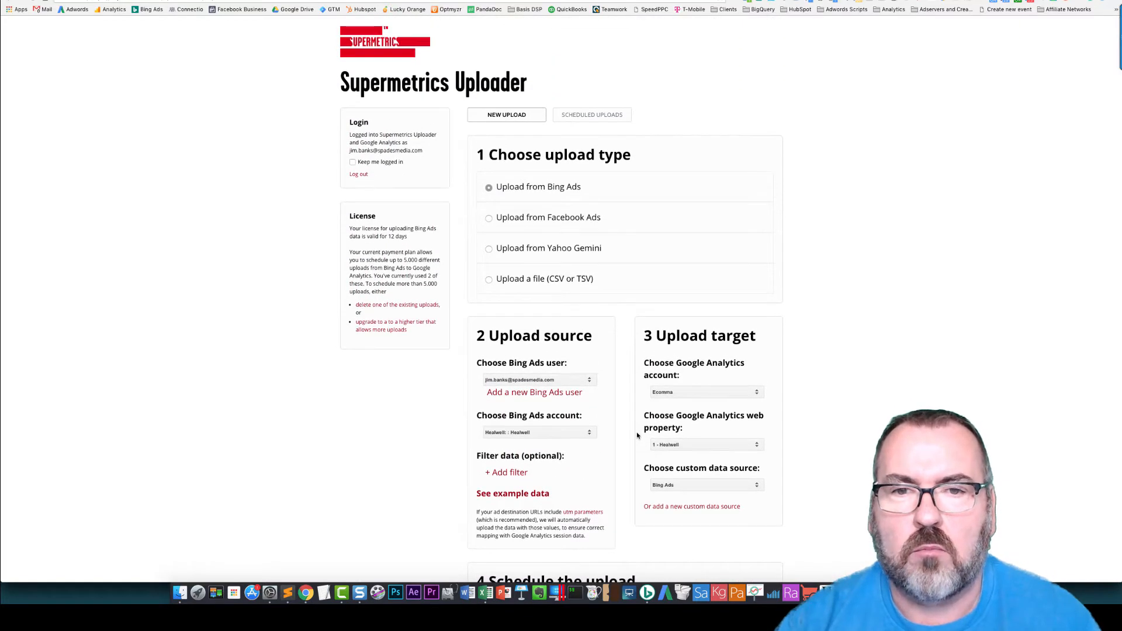
click(582, 117)
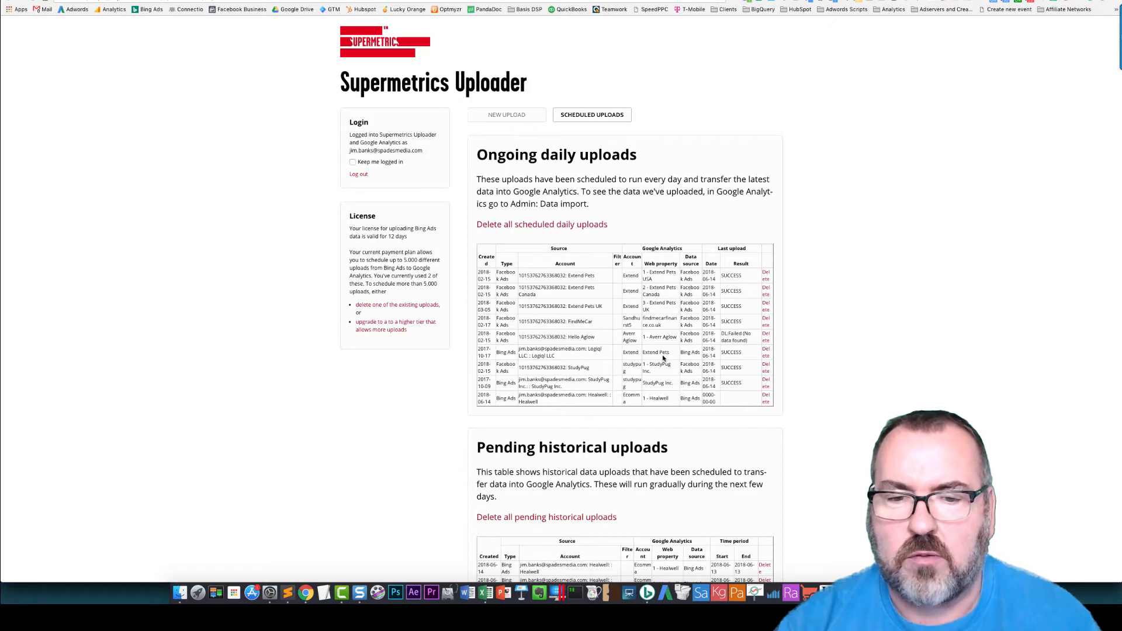
scroll(665, 360, down, 3)
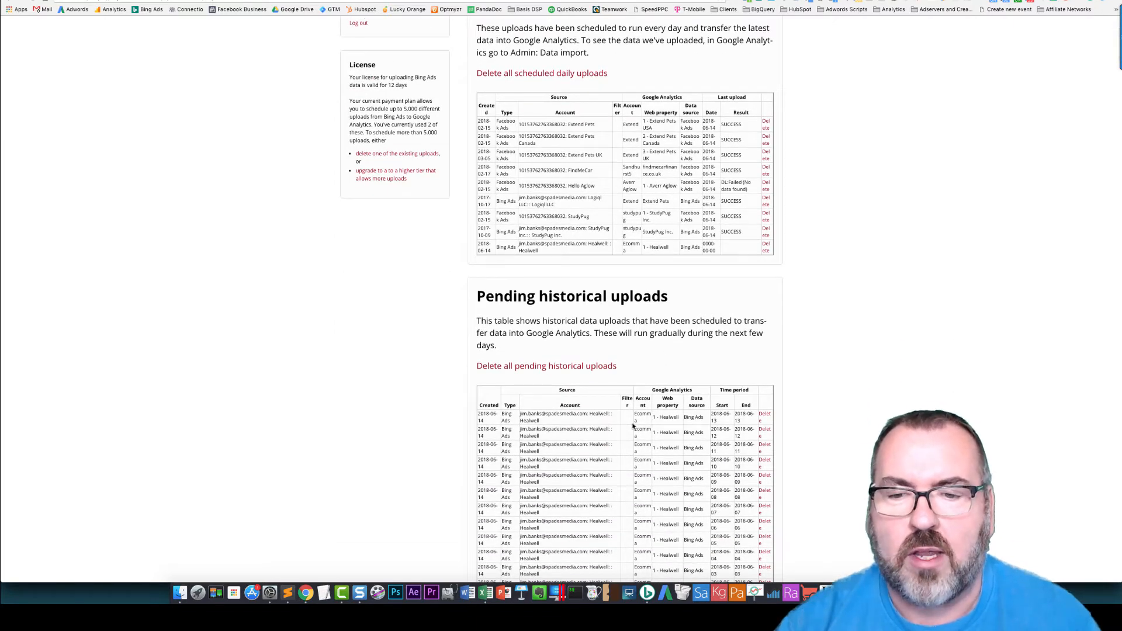
scroll(632, 426, down, 1)
scroll(719, 393, down, 1)
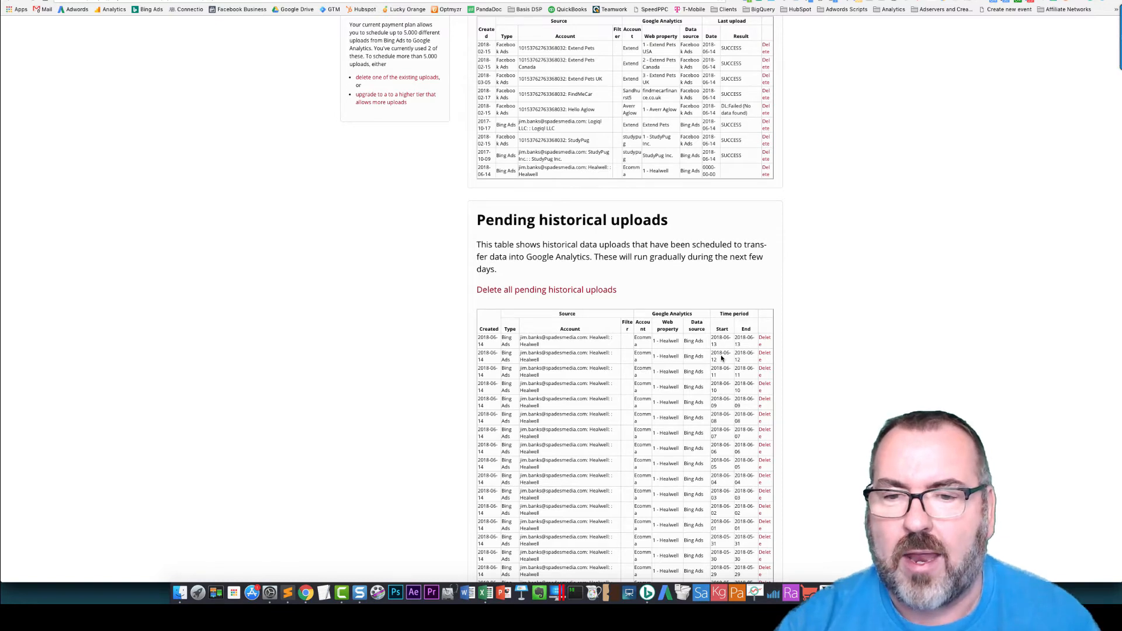
scroll(722, 357, down, 1)
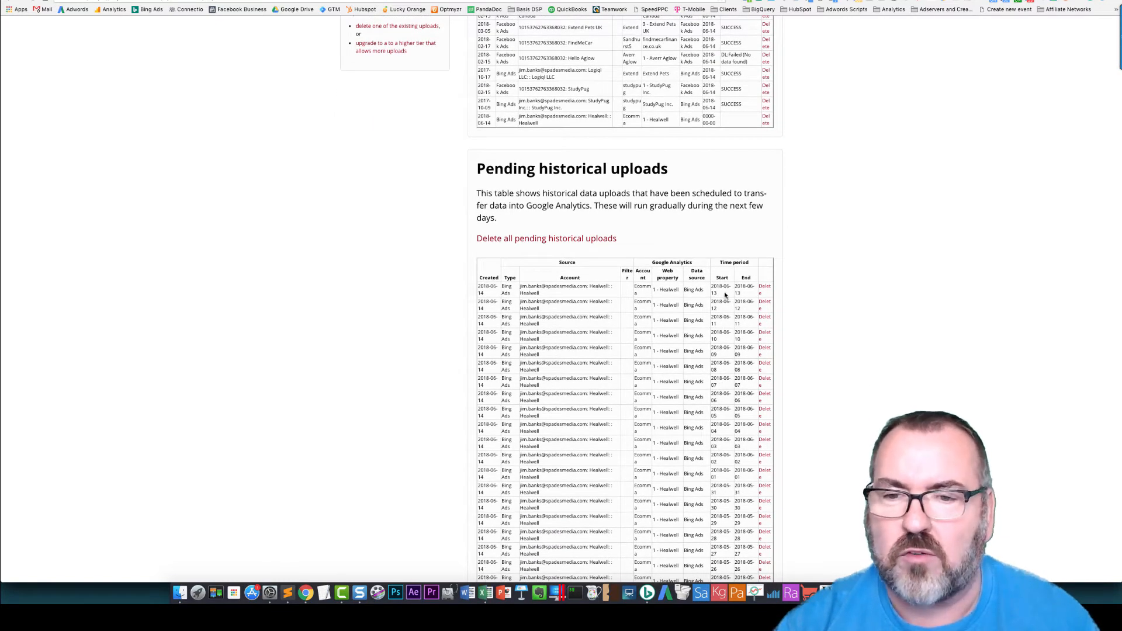
scroll(725, 315, down, 2)
scroll(725, 295, down, 3)
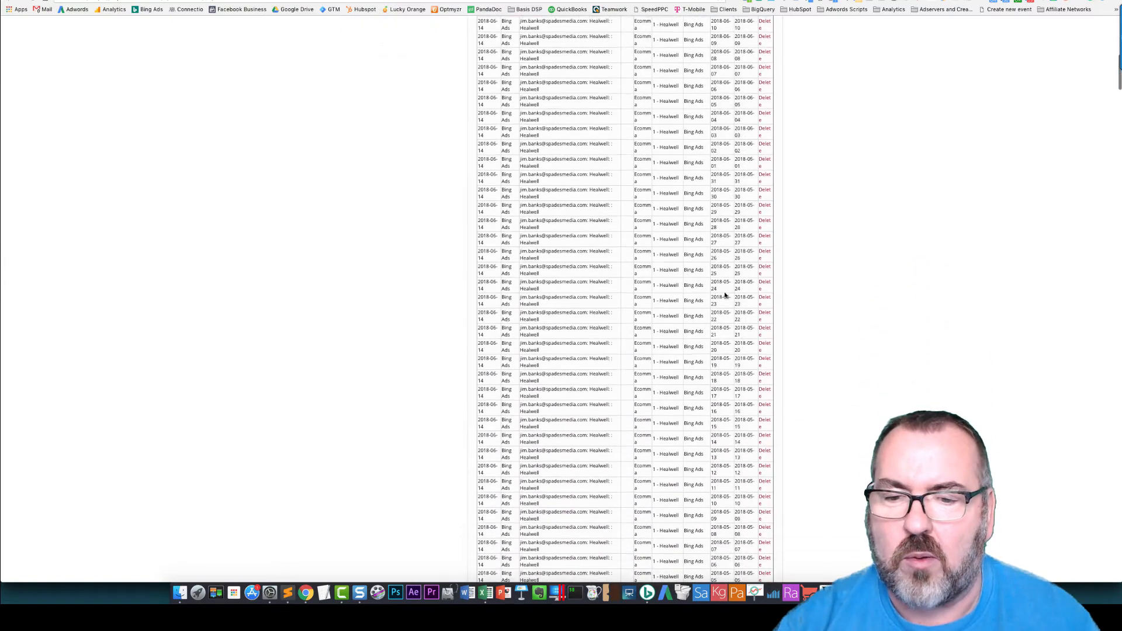
scroll(724, 292, up, 10)
scroll(725, 292, down, 1)
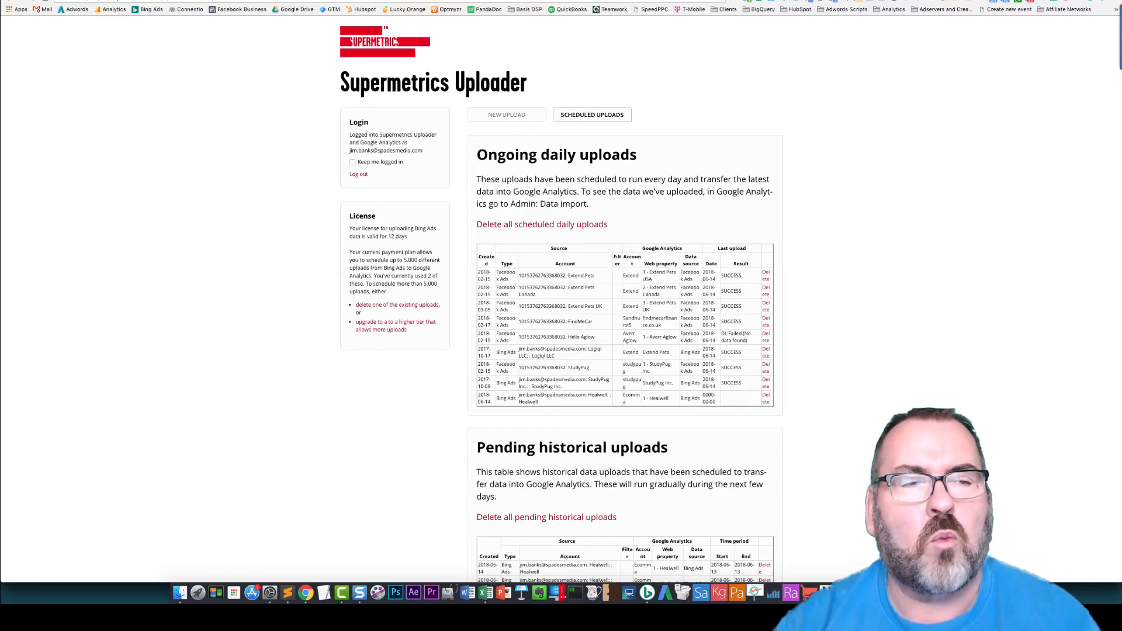
Switch back to Google Analytics and open the Cost Analysis report among the Acquisition campaign reports for the Healwell property.
click(196, 1)
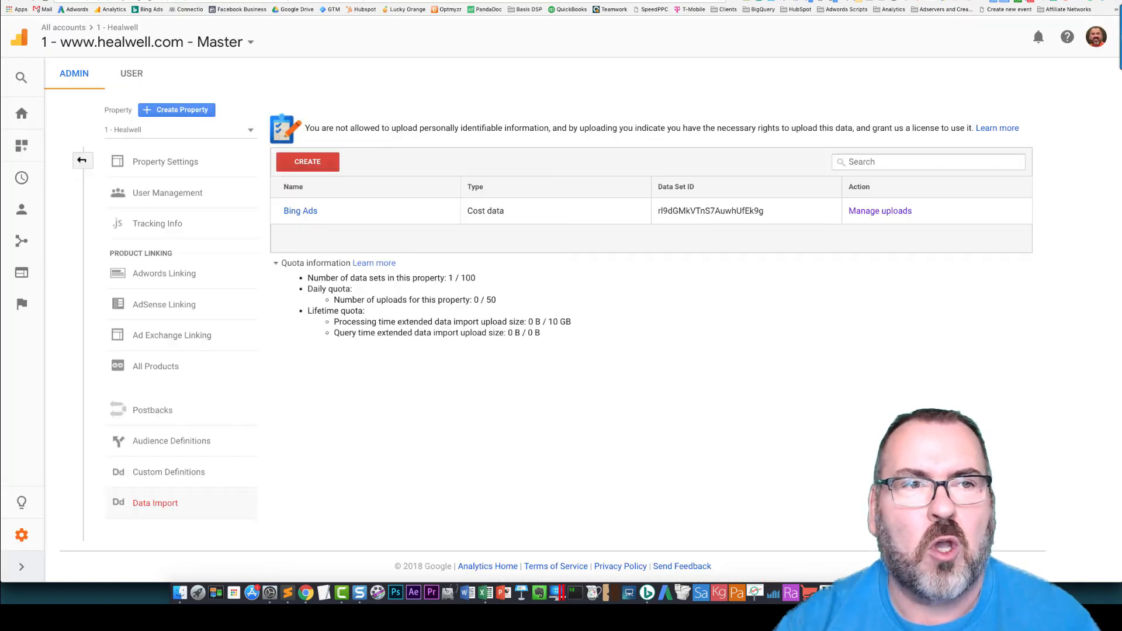
click(22, 242)
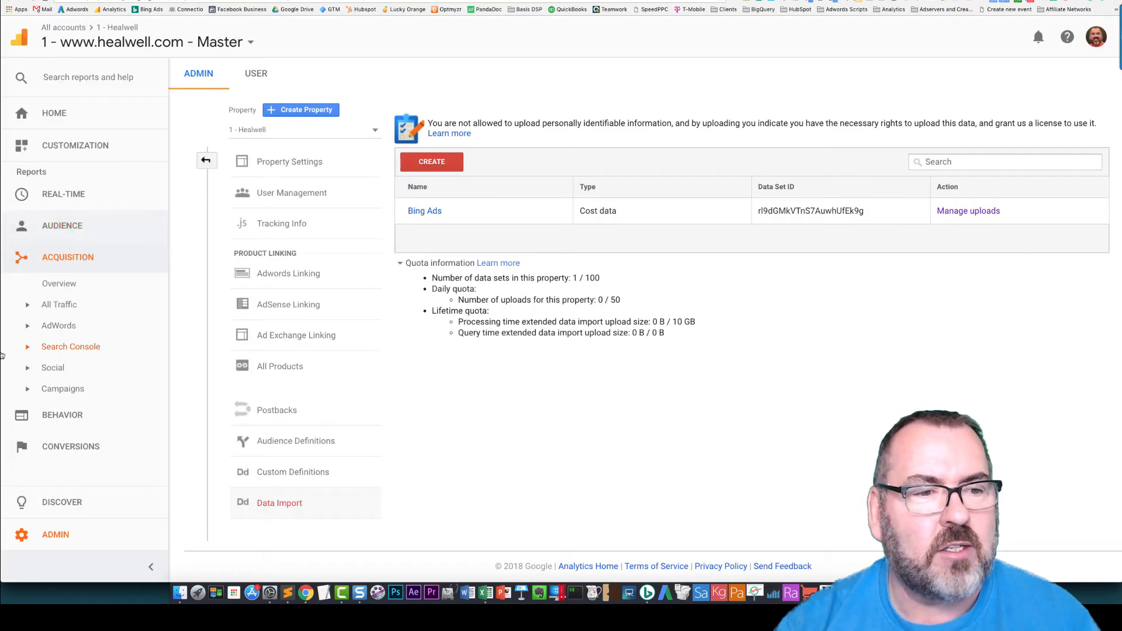
click(52, 389)
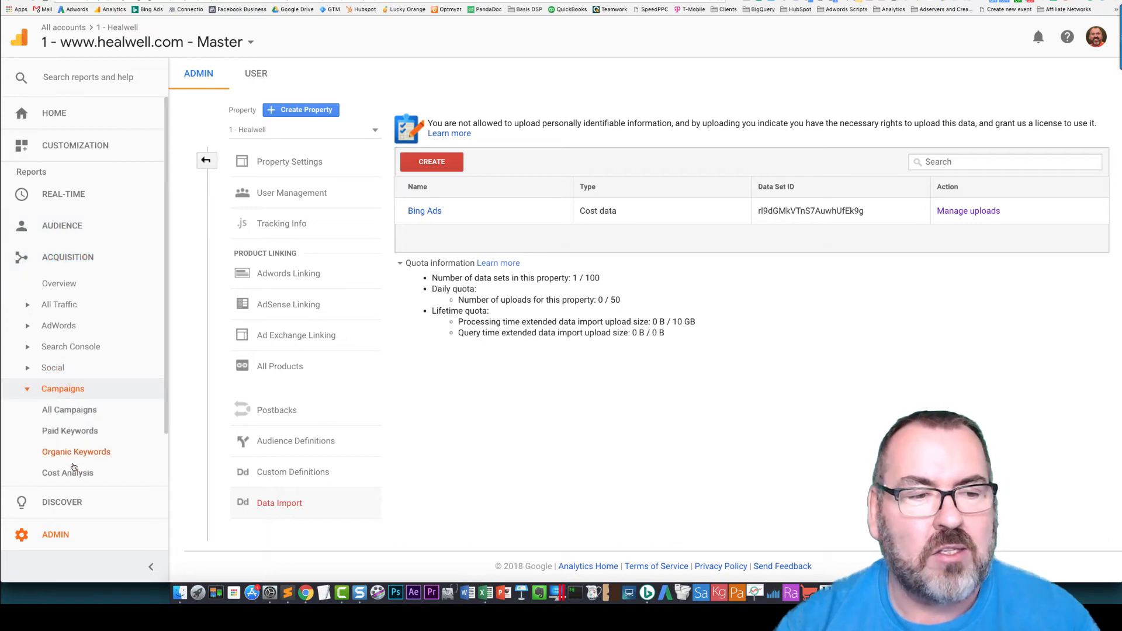
click(69, 474)
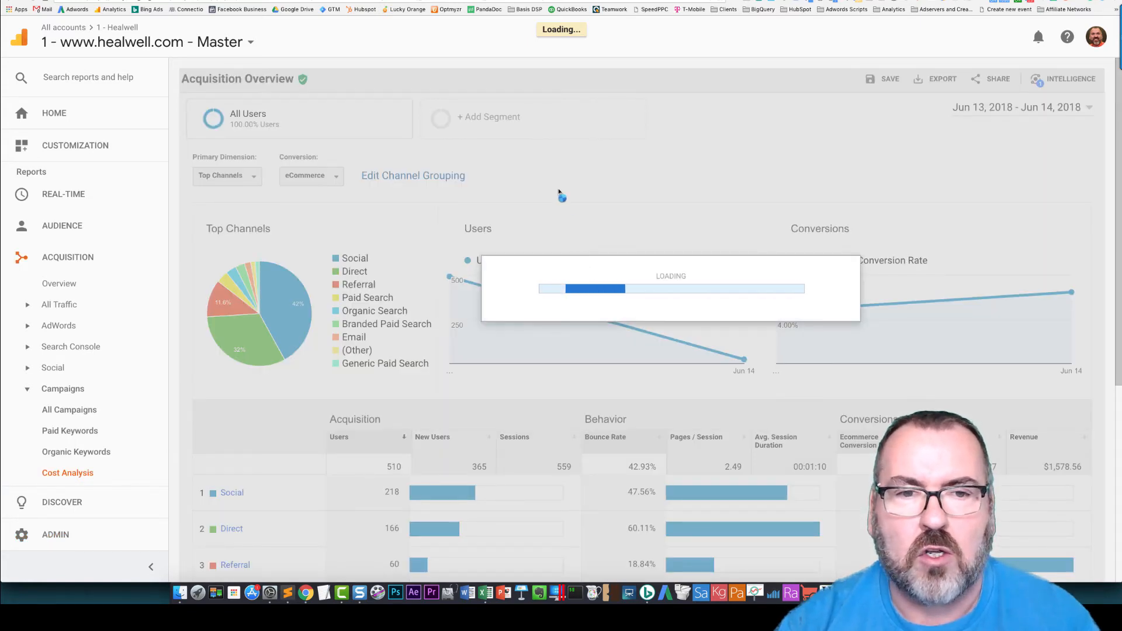
Show all source/medium rows in the Cost Analysis report and examine their impressions, clicks, cost and ROAS figures.
scroll(558, 192, down, 5)
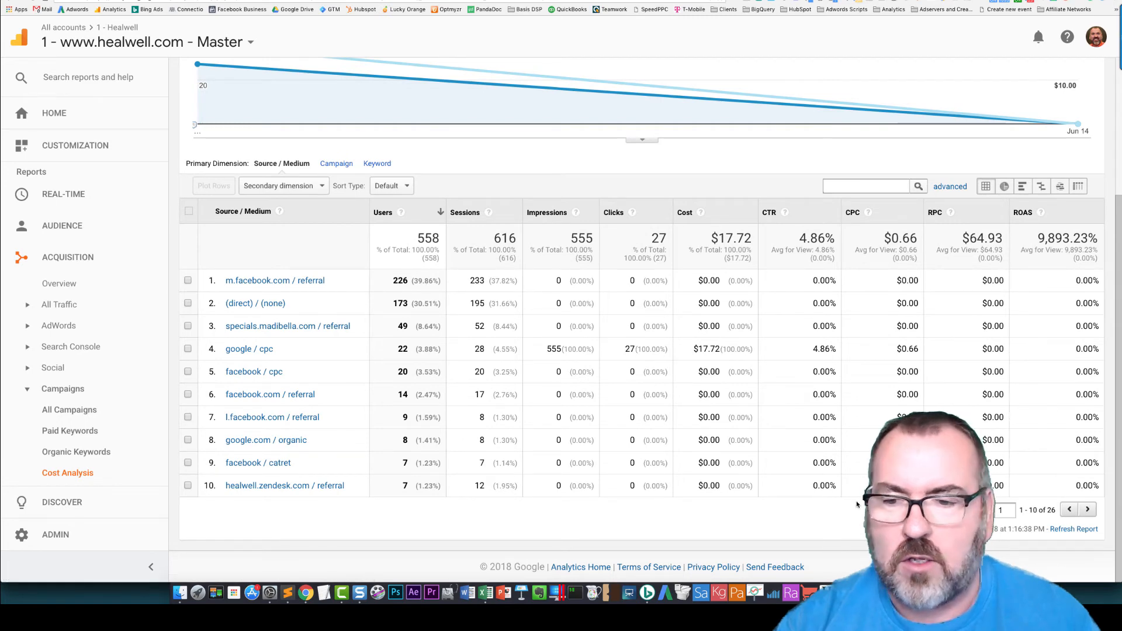
scroll(490, 459, down, 3)
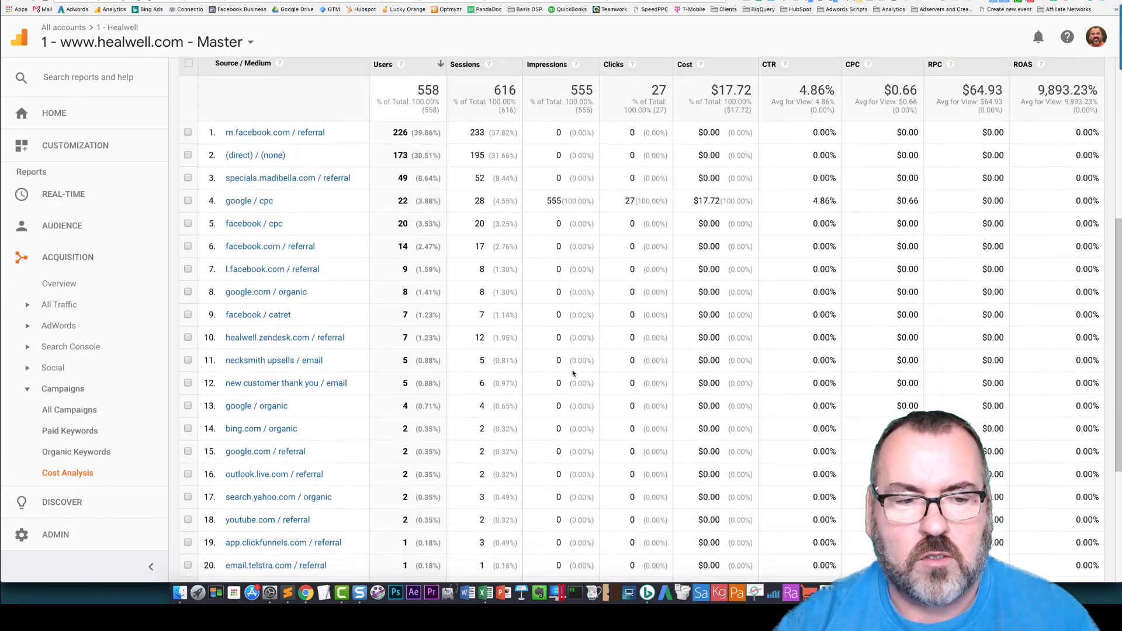
scroll(572, 373, down, 3)
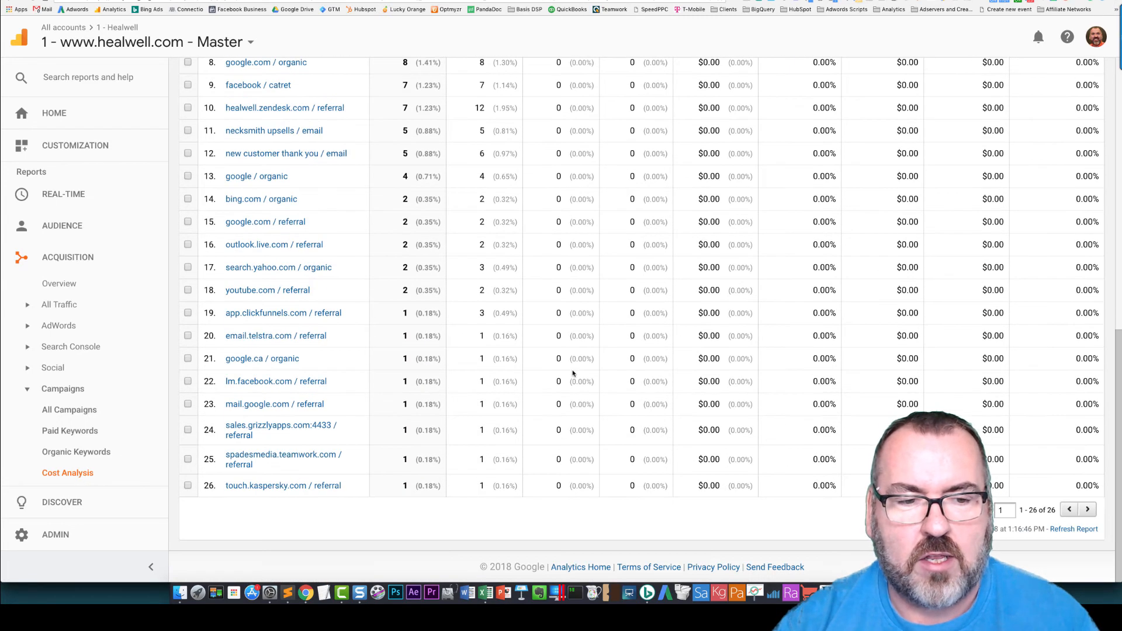
scroll(573, 373, up, 5)
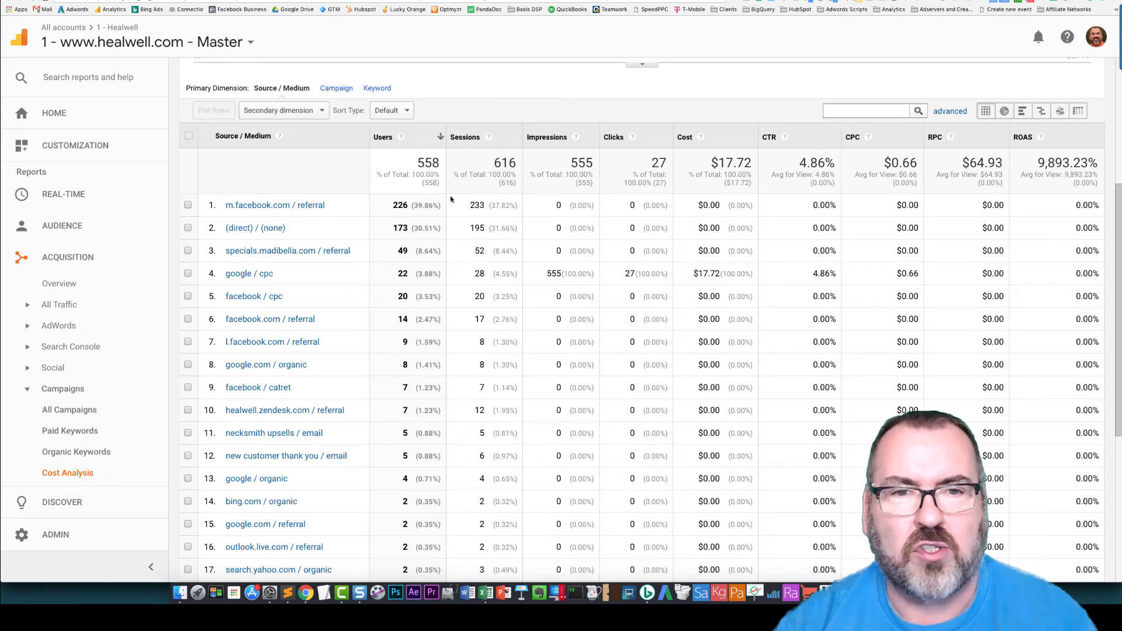
scroll(800, 241, down, 1)
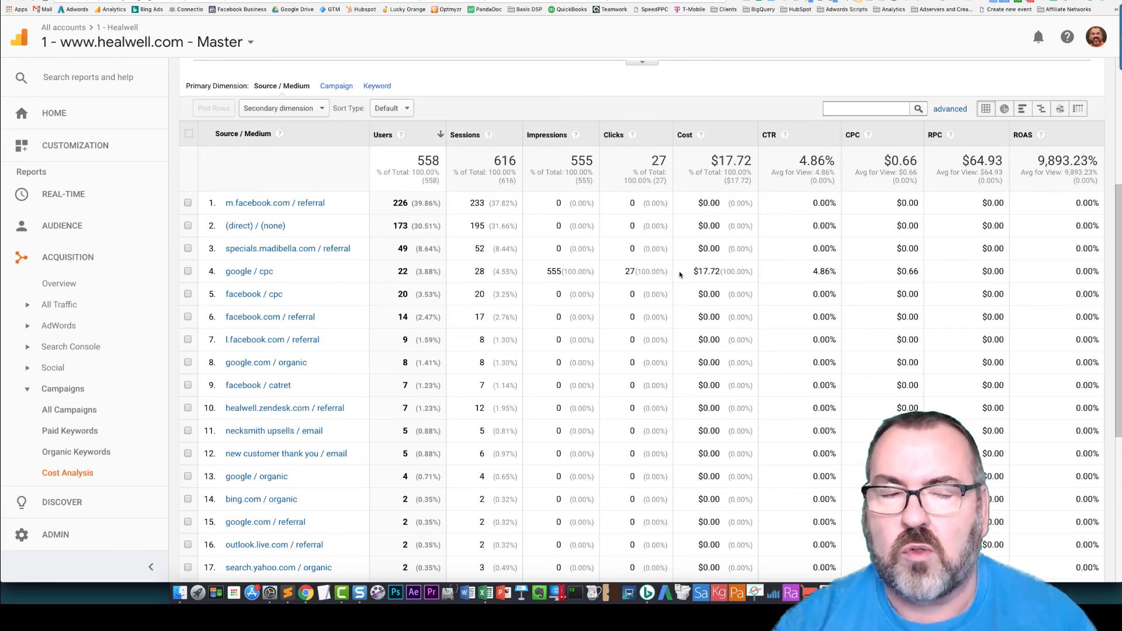
scroll(679, 275, up, 5)
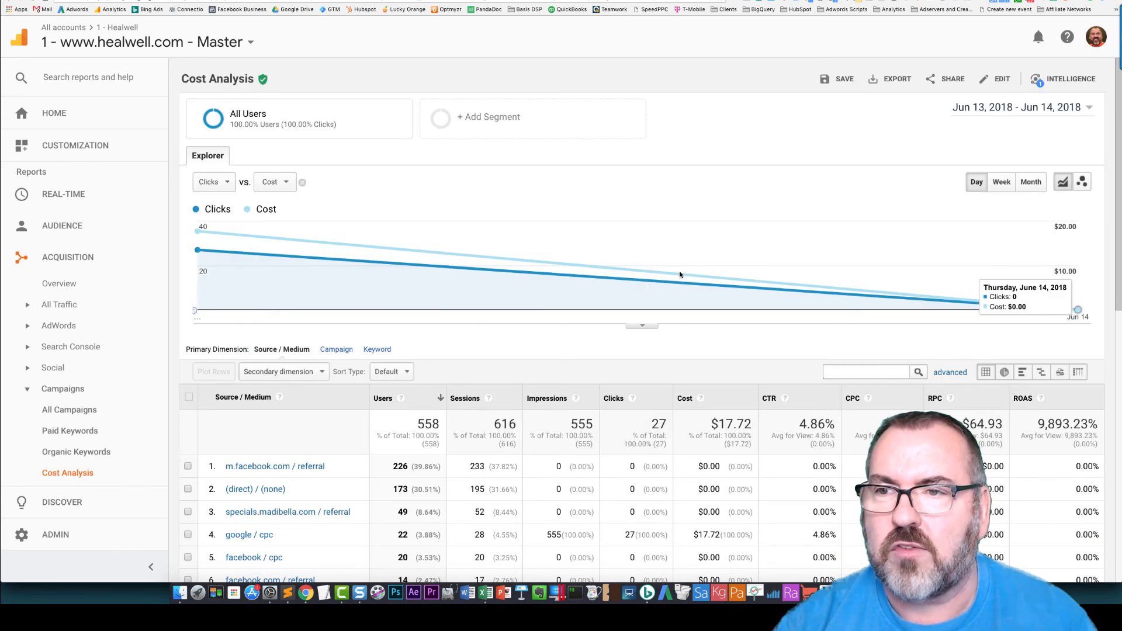